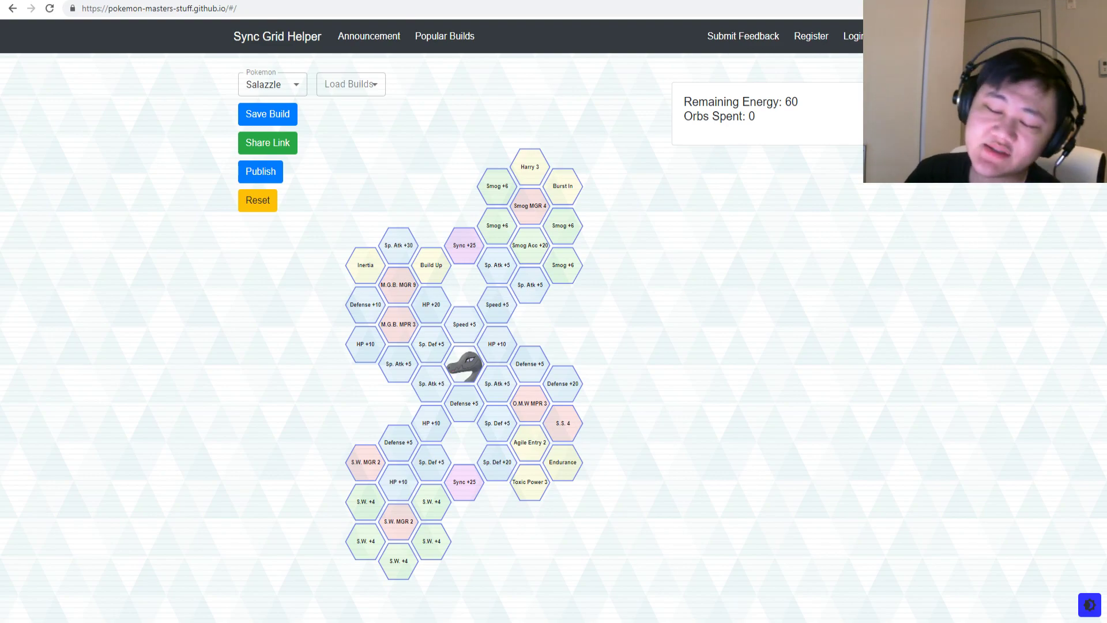
- Select the six free nodes around Salazzle: Sp. Def +5, Speed +5, HP +10, both Sp. Atk +5, and Defense +5
mouse_move(402, 299)
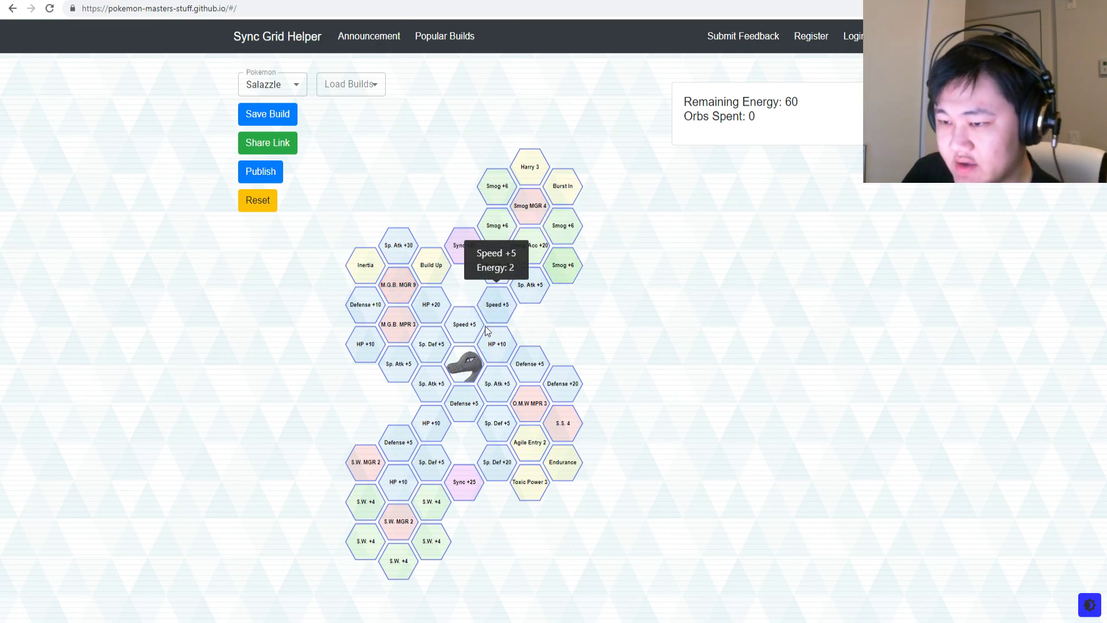
click(435, 344)
click(464, 324)
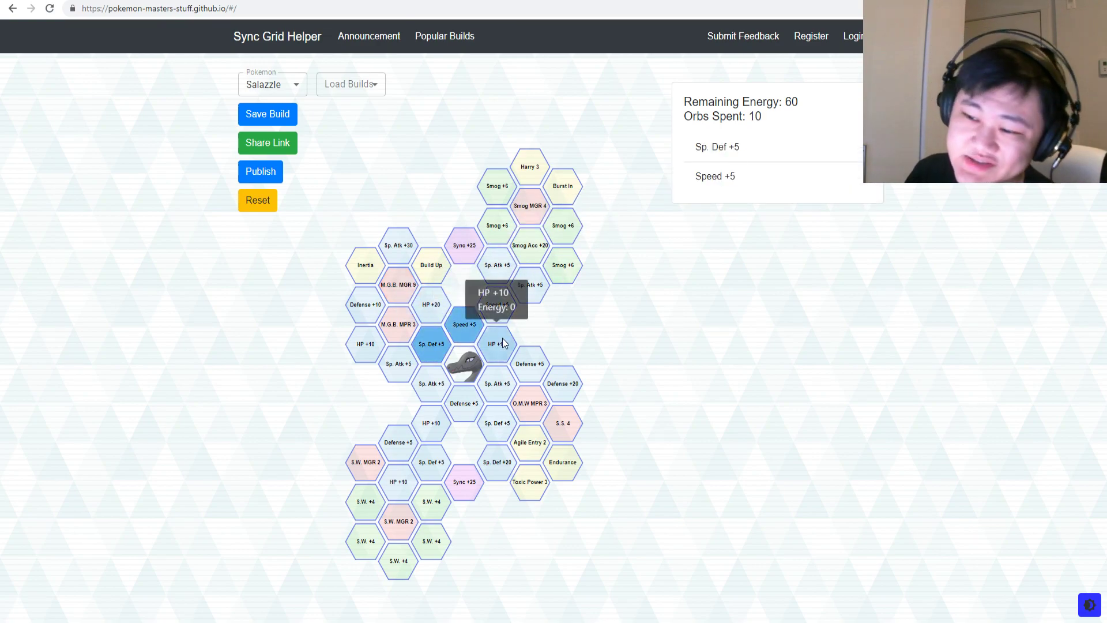
click(501, 345)
click(497, 384)
click(462, 402)
click(430, 392)
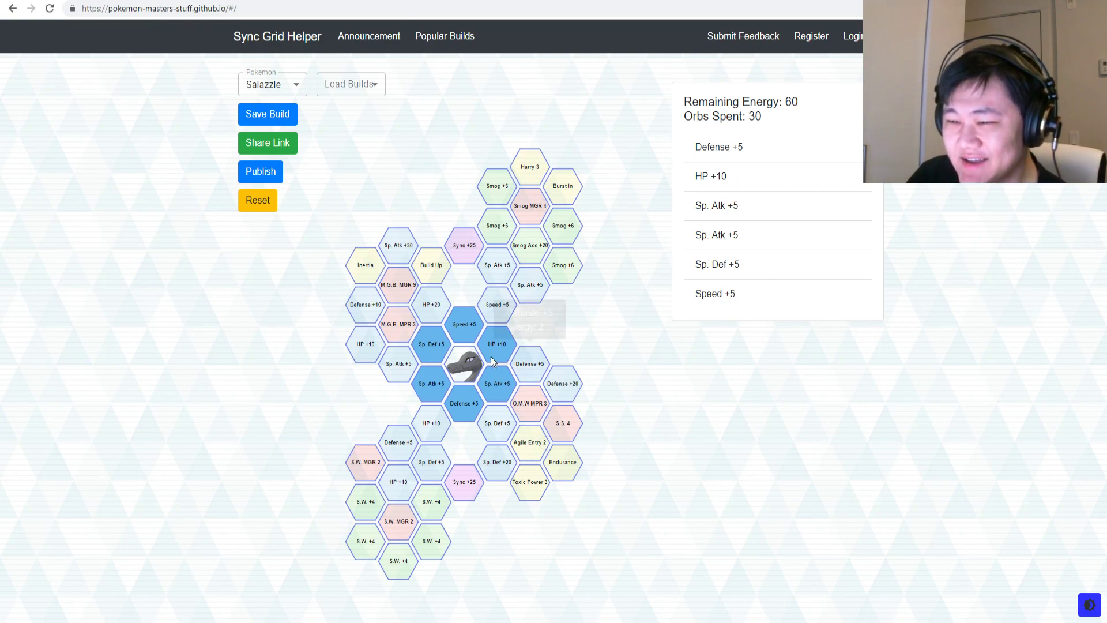
- Try the Move Gauge Boost MP Refresh 3 and Outta My Way! MP Refresh 3 nodes together and alternately, and deselect both
mouse_move(394, 335)
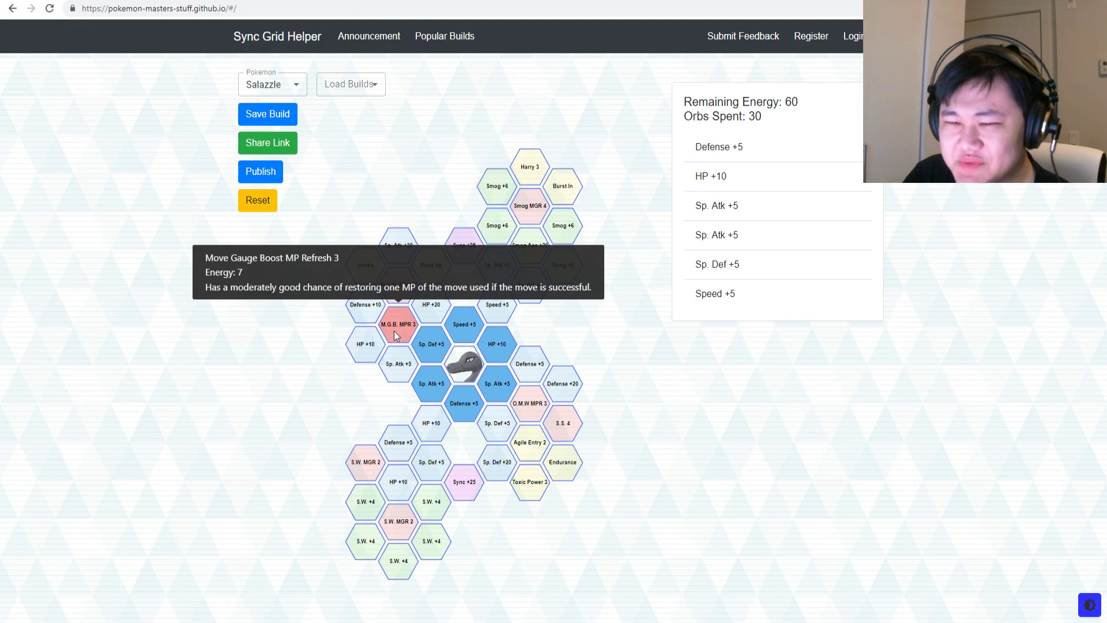
click(395, 335)
mouse_move(536, 414)
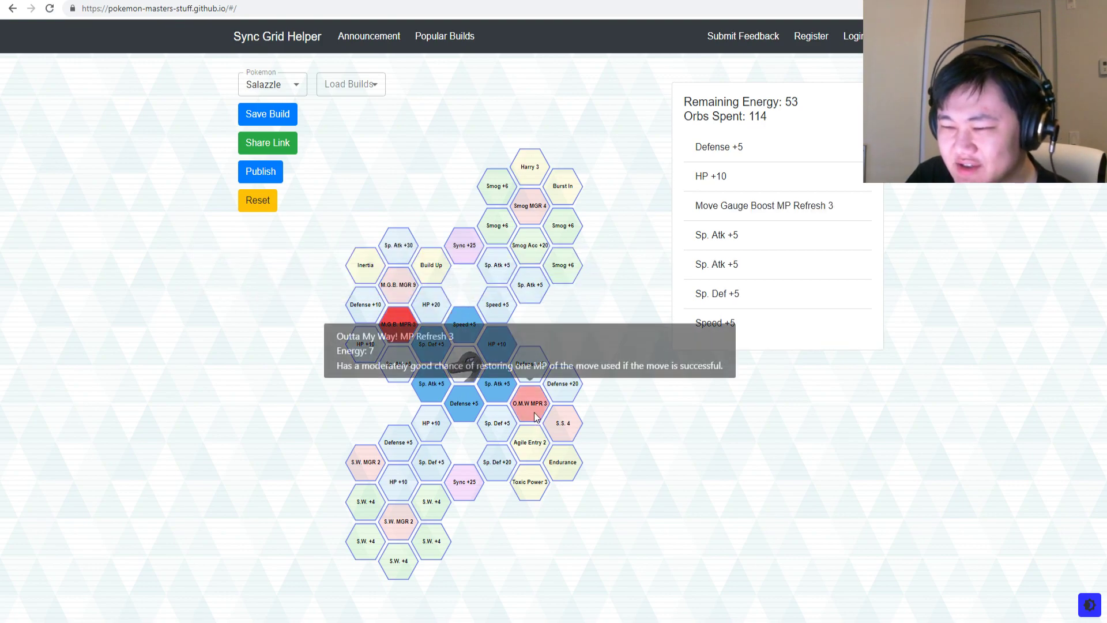
click(536, 414)
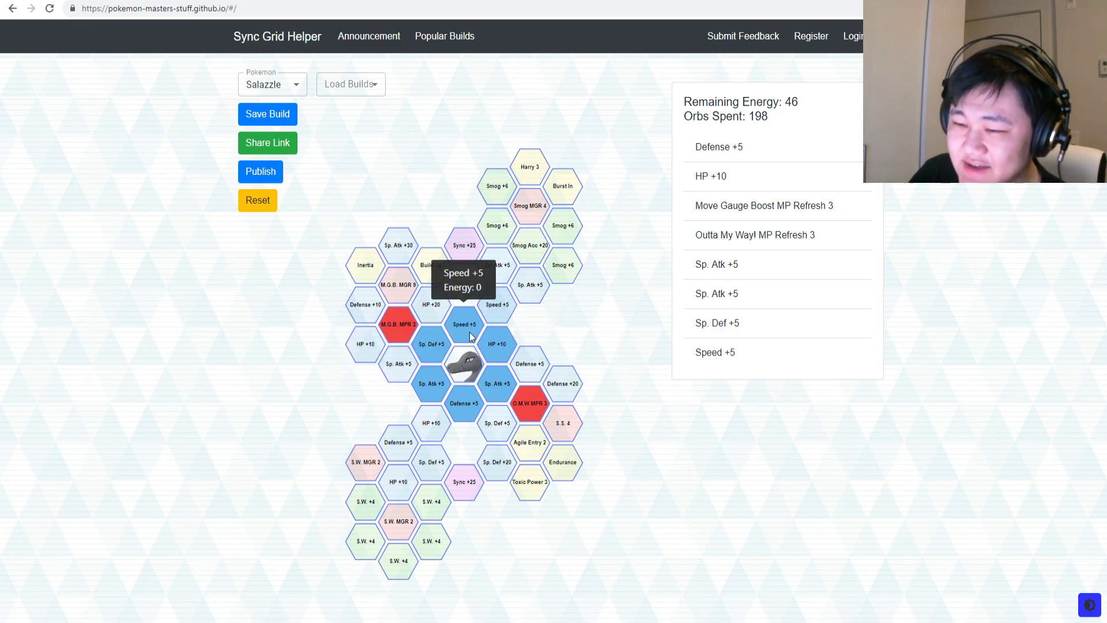
click(396, 323)
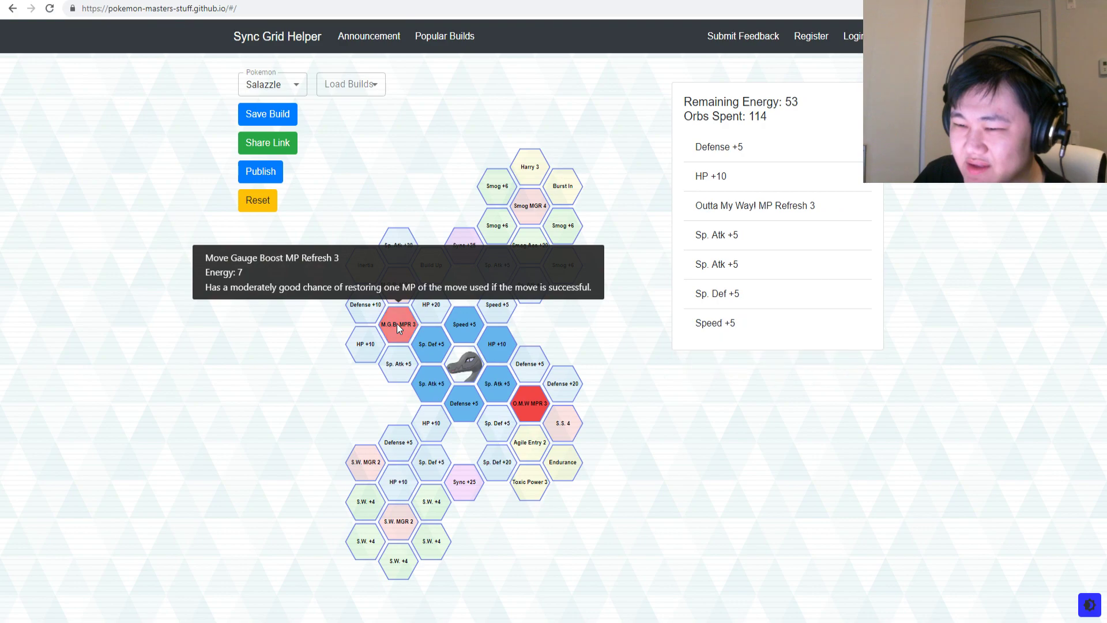
click(539, 393)
click(397, 324)
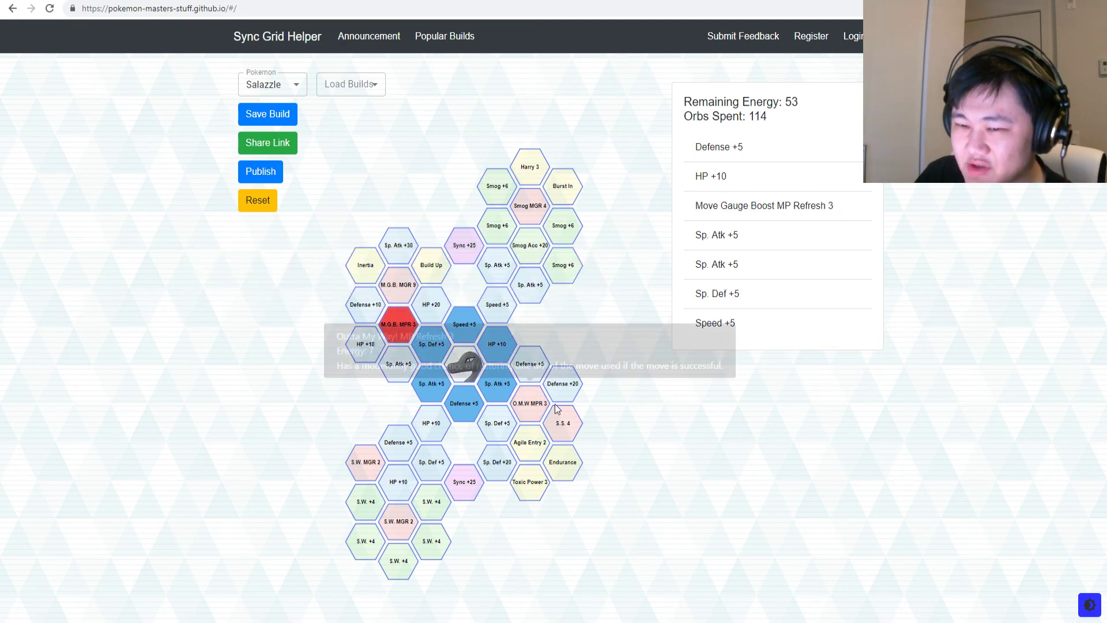
click(518, 399)
click(395, 334)
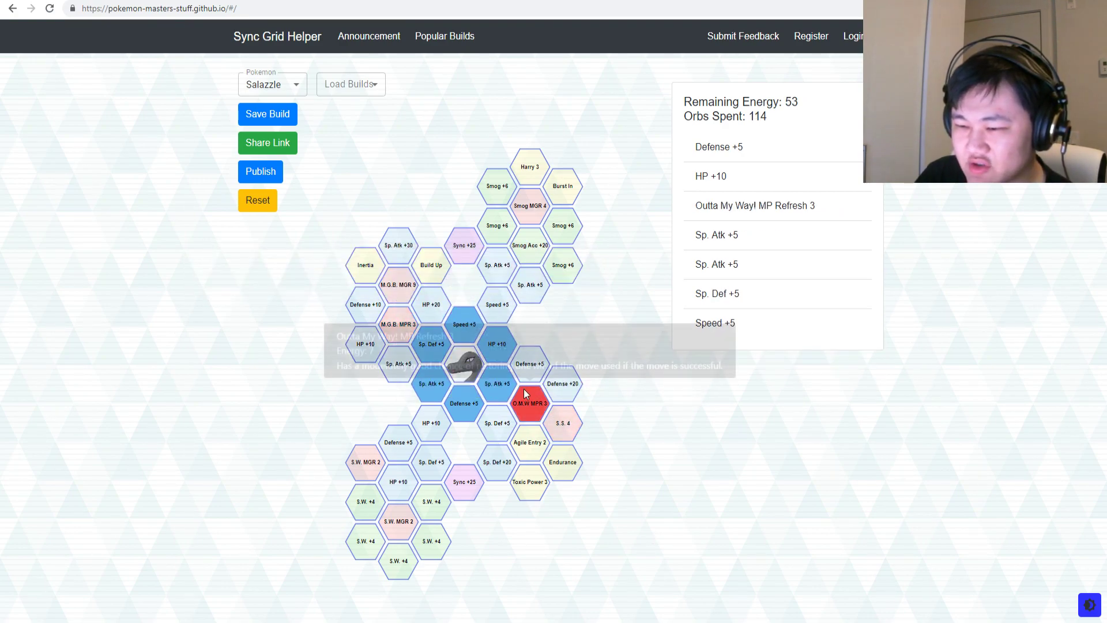
click(525, 395)
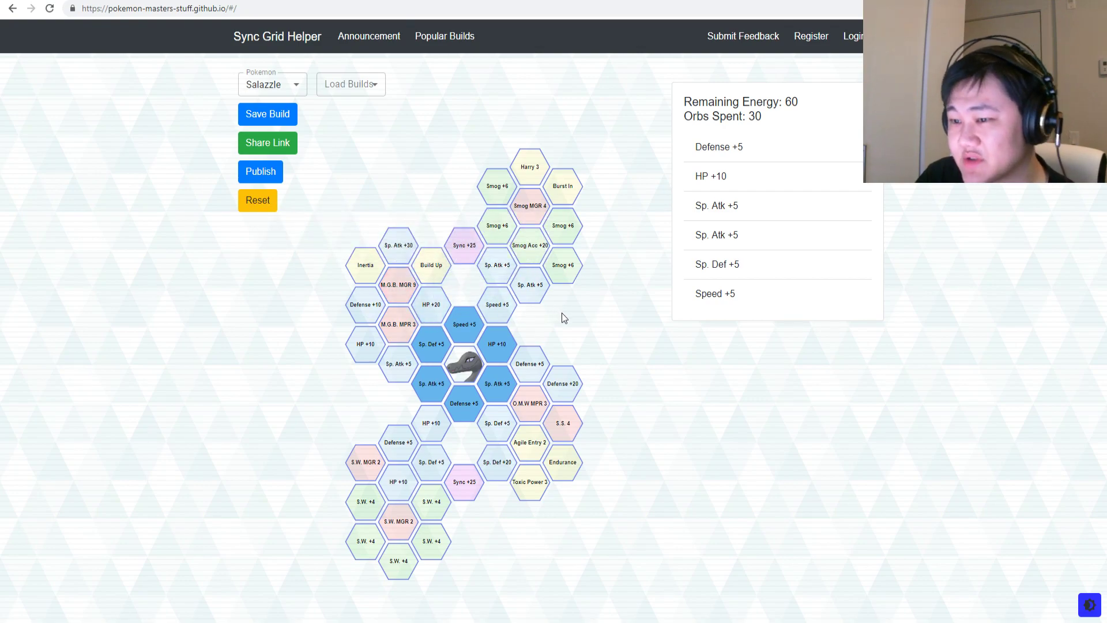
- Add the lower-branch HP +10 and Defense +5 nodes, Sludge Wave Move Gauge Refresh 2, and the Sludge Wave: Power +4 node beneath it
click(435, 423)
click(398, 442)
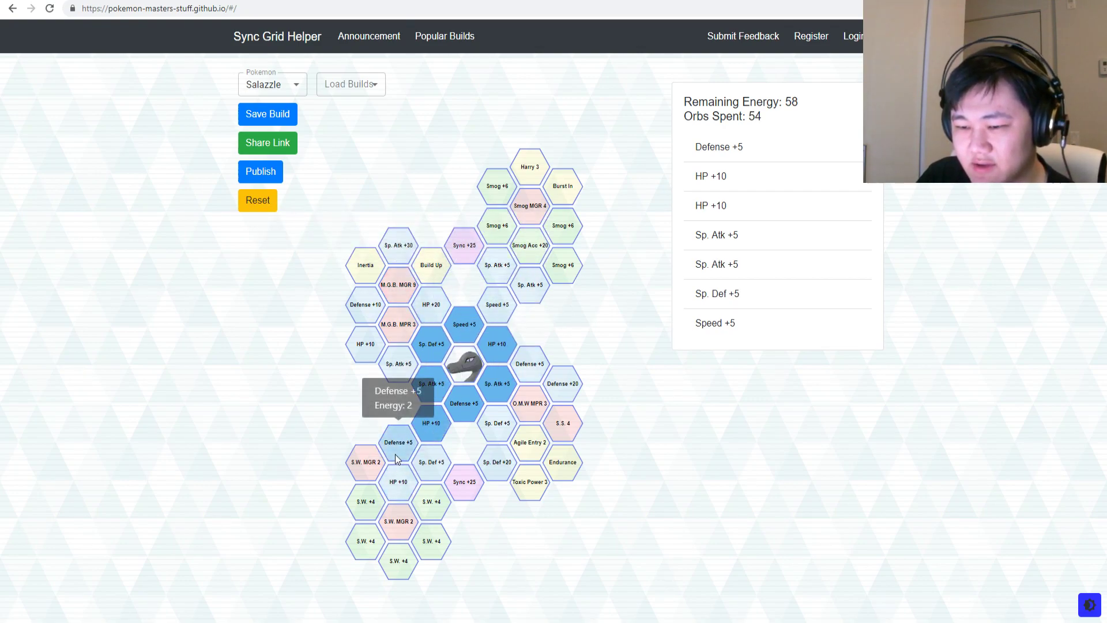
click(358, 461)
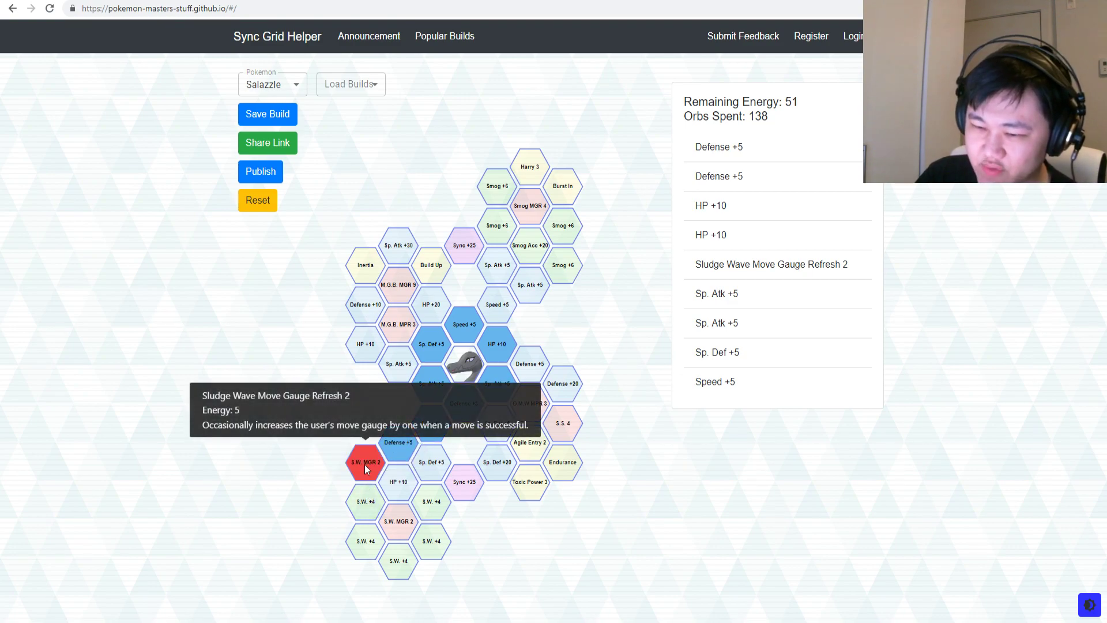
click(363, 503)
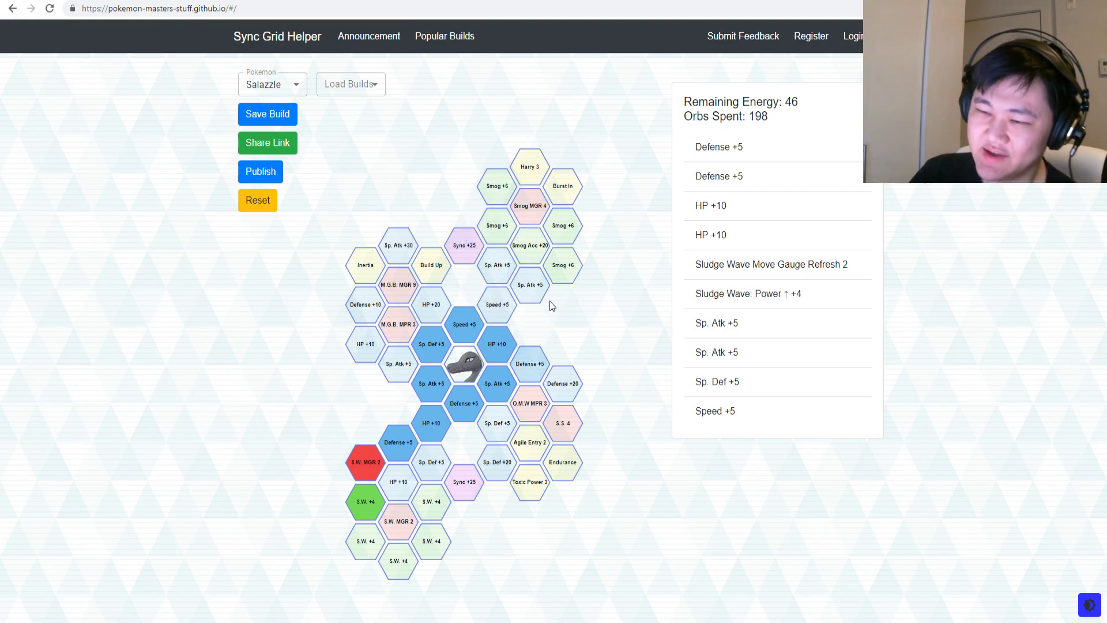
- Add Move Gauge Boost MP Refresh 3, Outta My Way! MP Refresh 3, and the Sp. Atk +5 node below the Move Gauge Boost refresh
click(407, 320)
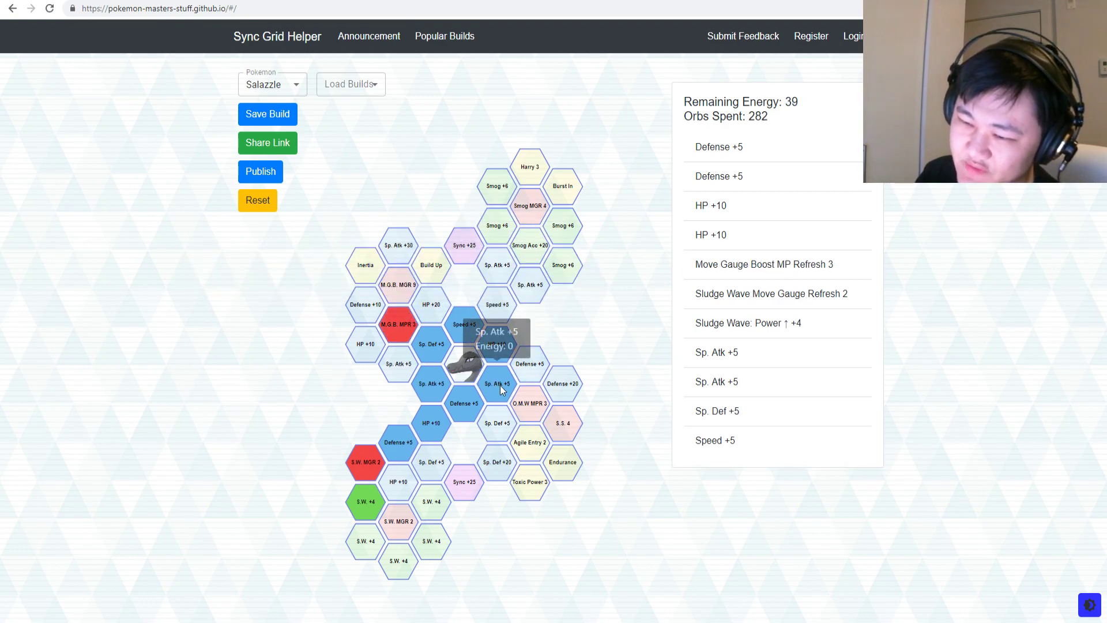
click(532, 404)
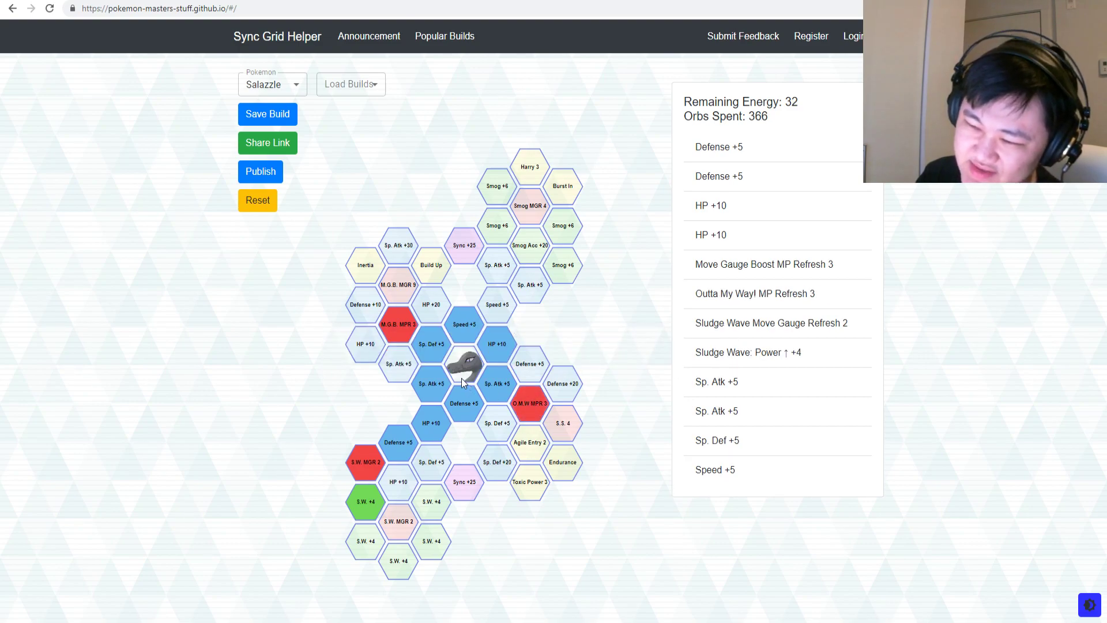
click(403, 372)
- Extend the upper branch with Speed +5, two Sp. Atk +5 nodes, Smog: Accuracy +20, and the two adjacent Smog: Power +6 nodes
click(503, 301)
click(496, 266)
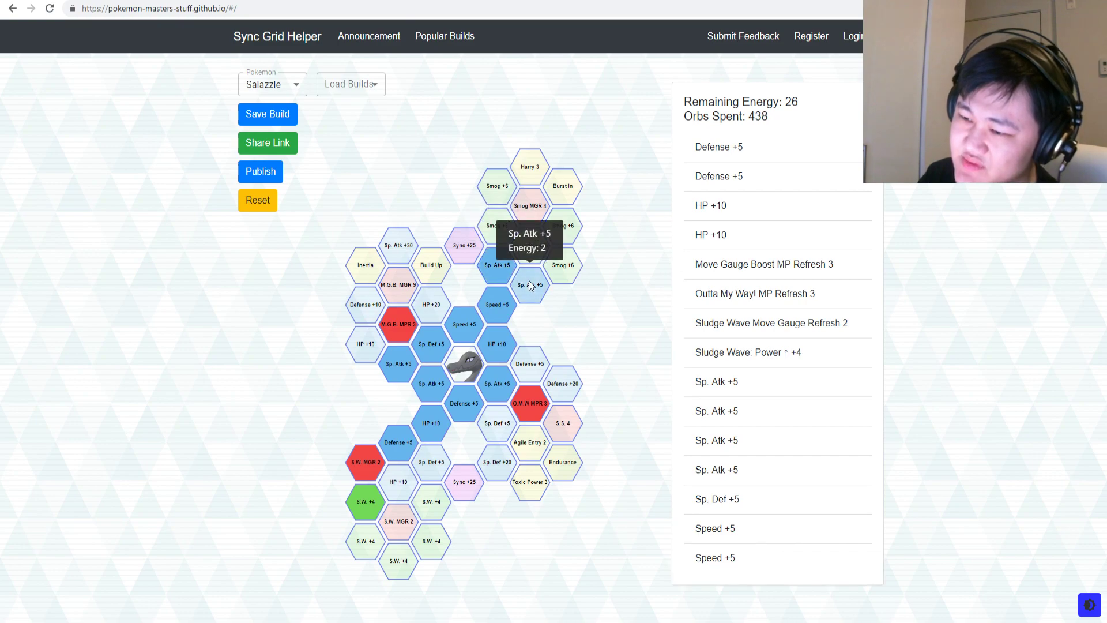
click(530, 284)
click(526, 248)
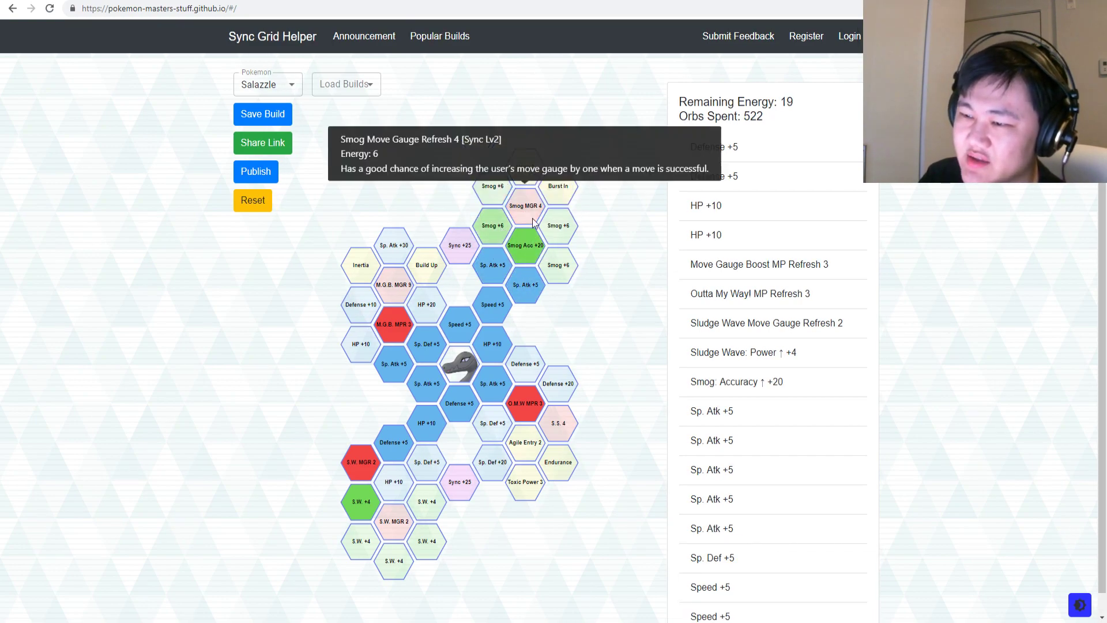
click(556, 229)
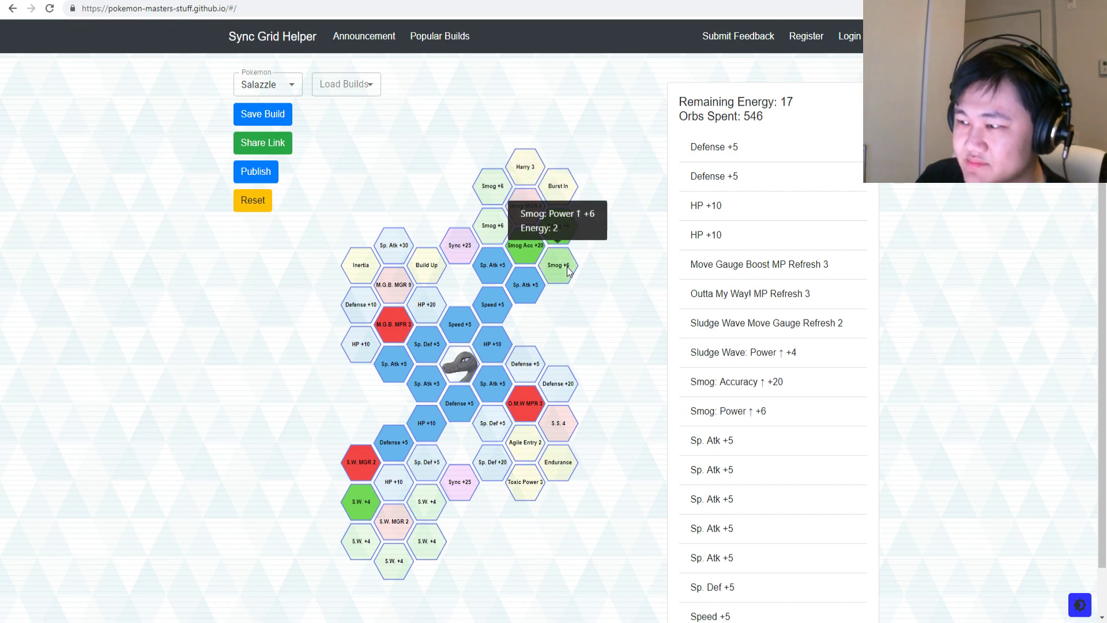
click(565, 263)
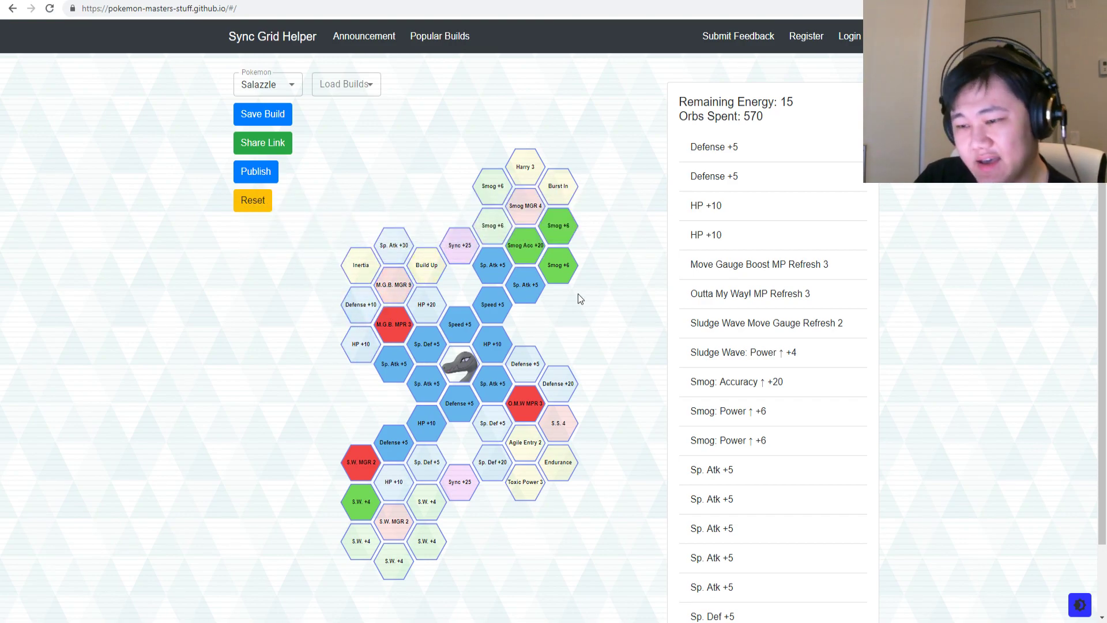
- Spend the remaining energy on the Defense +5, HP +20, HP +10, and Defense +20 nodes beside the MP Refresh nodes
click(524, 369)
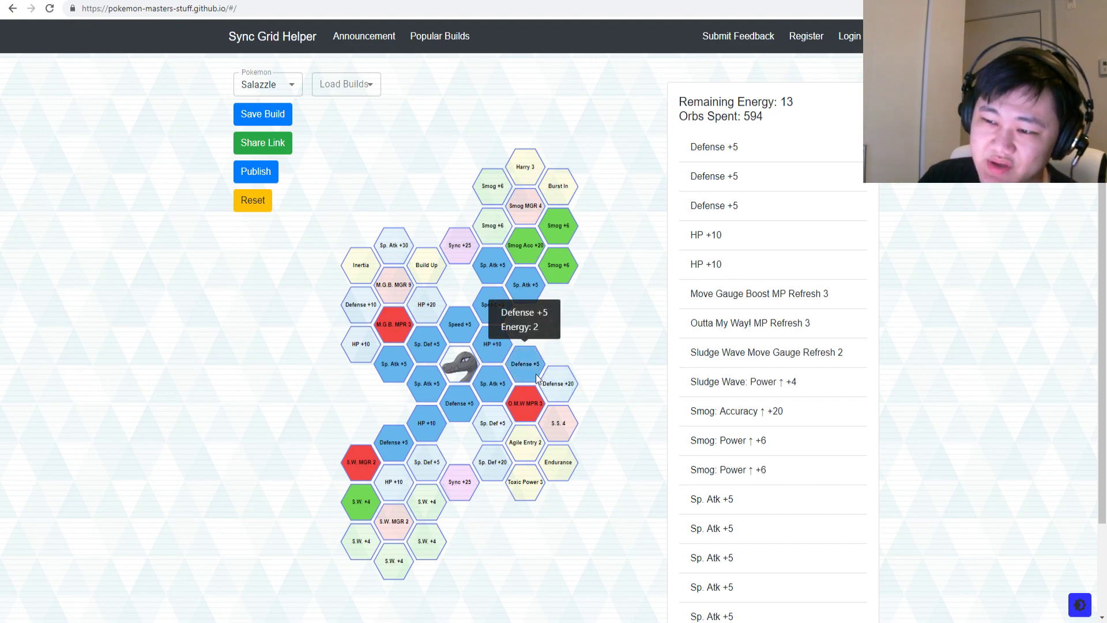
click(427, 304)
click(355, 345)
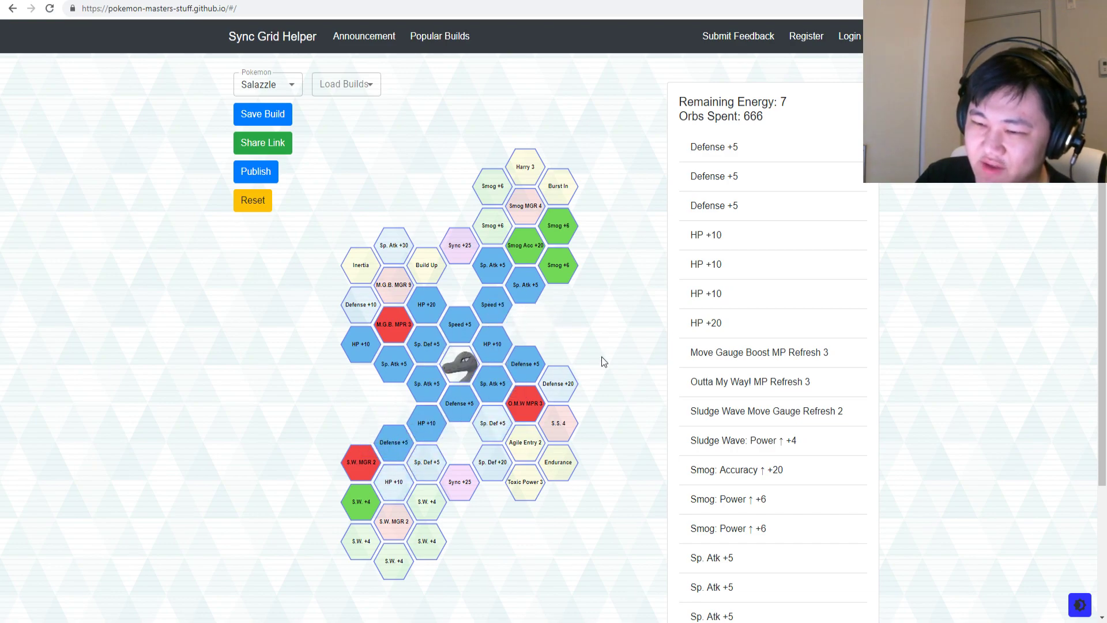
click(555, 385)
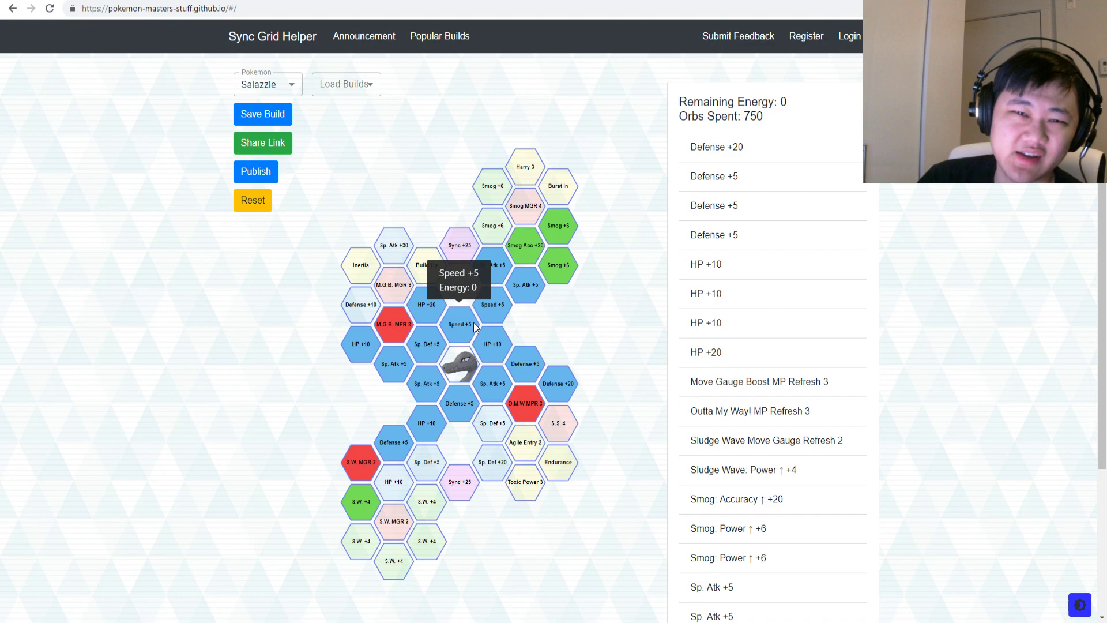
- Switch the Pokemon to Charizard and back to Salazzle to start with an empty sync grid
click(254, 86)
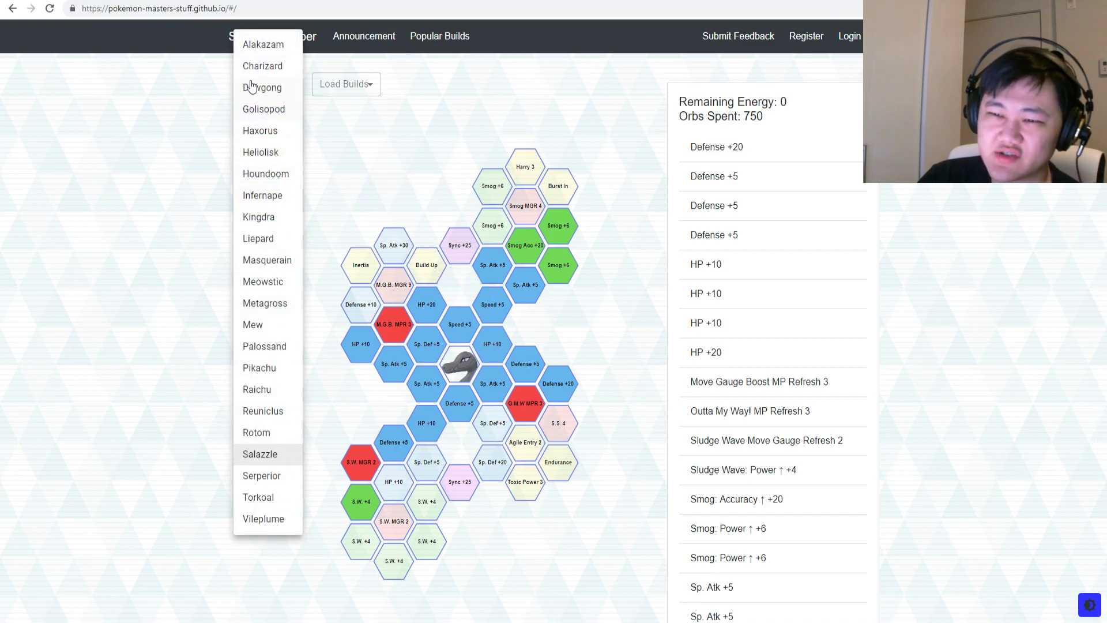
click(276, 67)
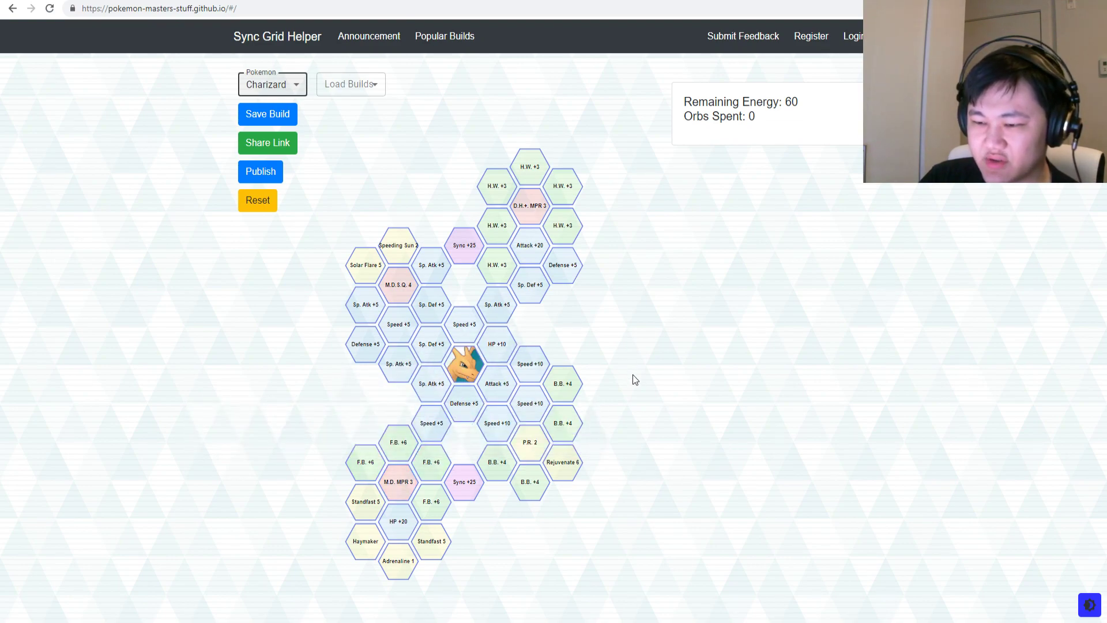
click(293, 84)
click(528, 246)
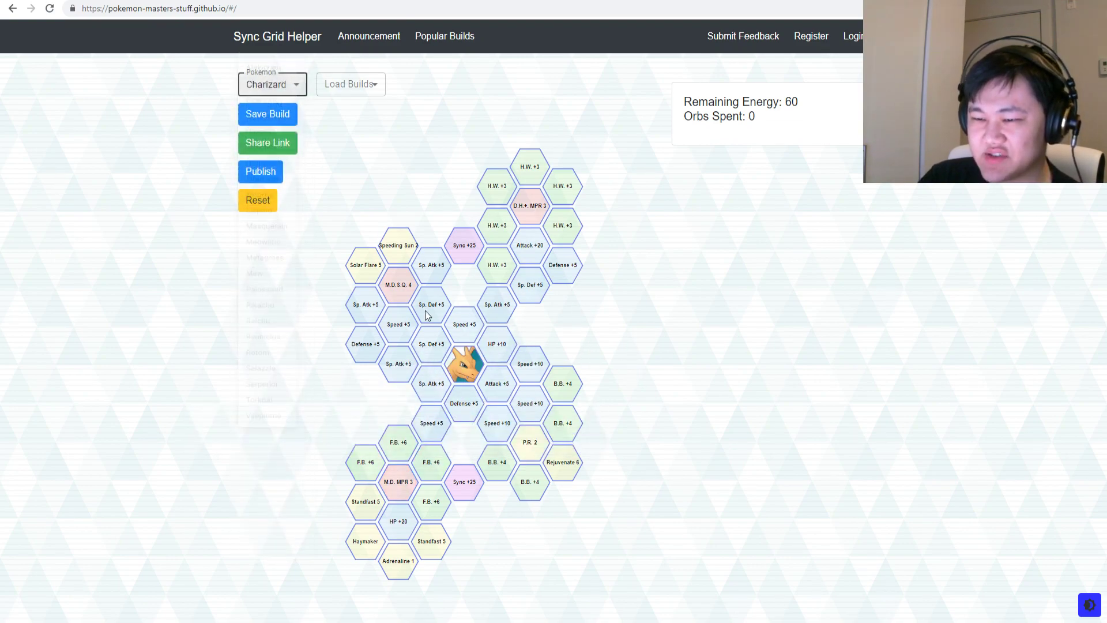
click(274, 84)
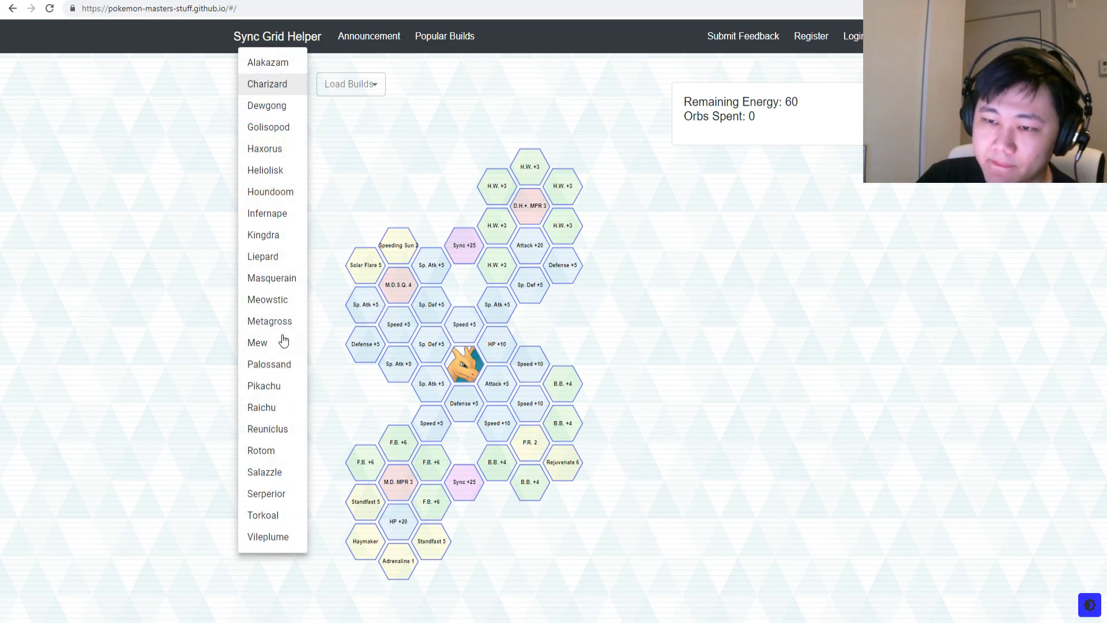
click(268, 473)
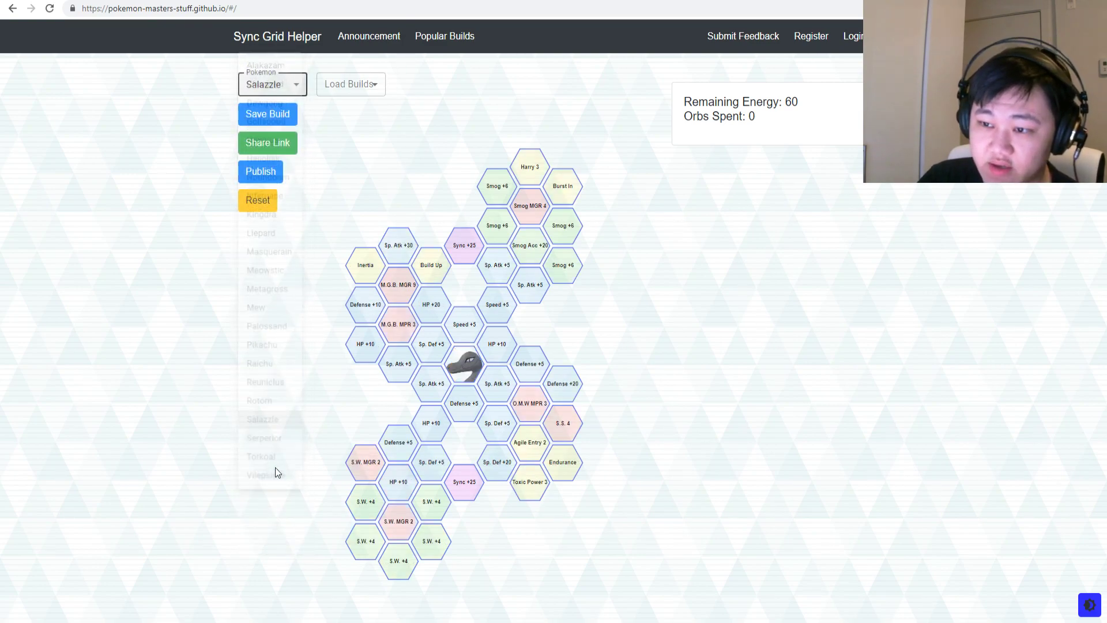
- Select all six zero-energy nodes surrounding Salazzle in the cleared grid
click(434, 341)
click(463, 326)
click(495, 343)
click(498, 384)
click(464, 404)
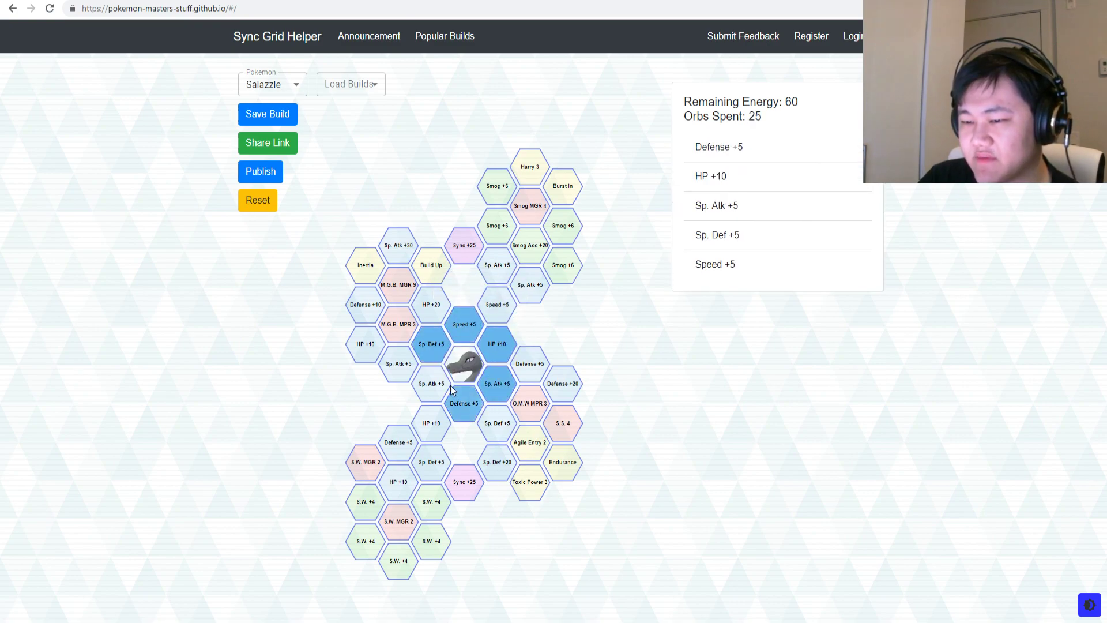
click(444, 385)
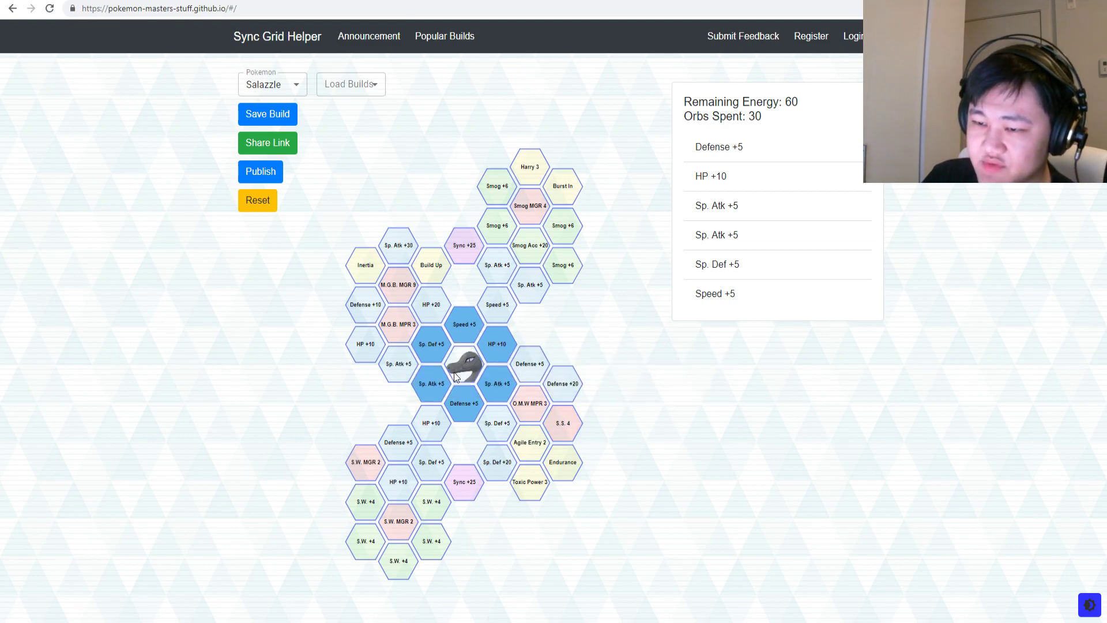
- Add the lower-branch HP +10, Defense +5, both Sludge Wave Move Gauge Refresh 2 nodes, and three Sludge Wave: Power +4 nodes up to Sync Lv2
click(431, 425)
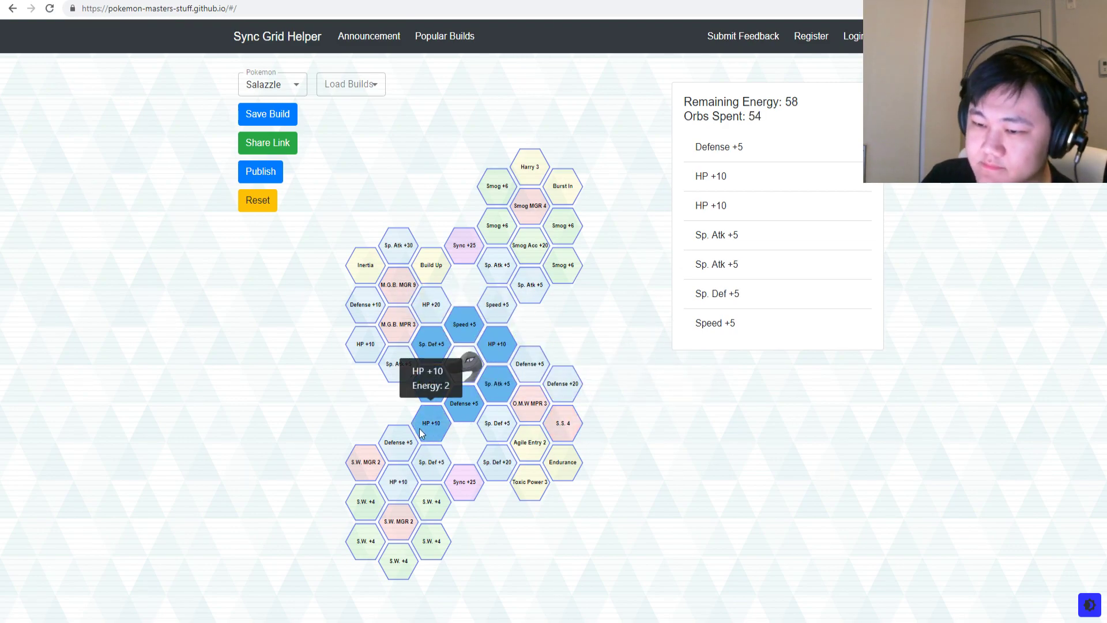
click(399, 440)
click(366, 464)
click(366, 501)
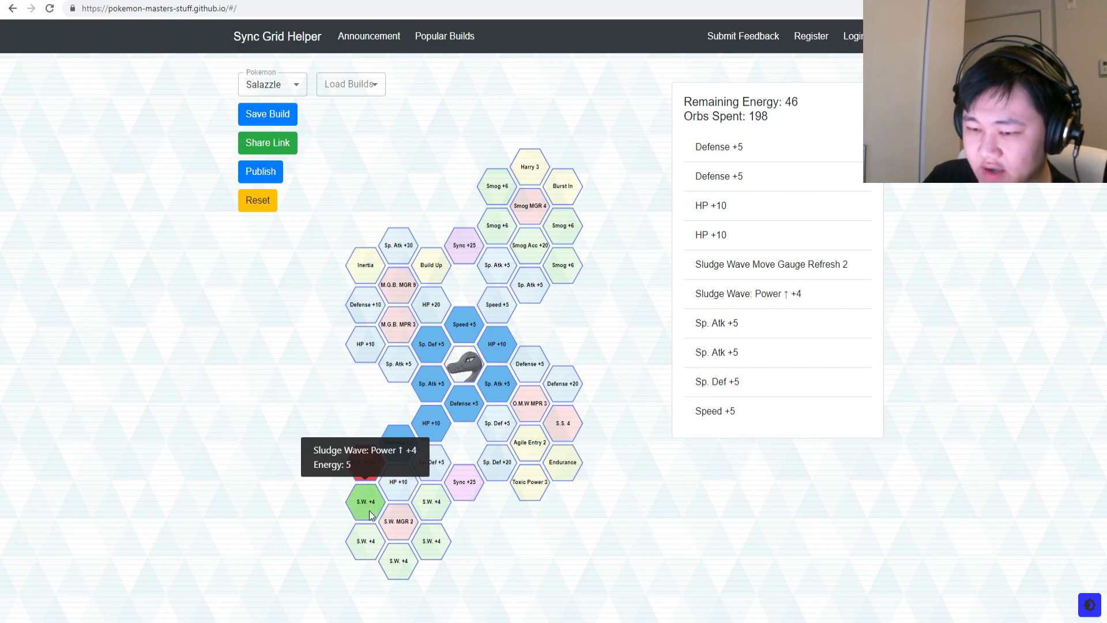
click(395, 524)
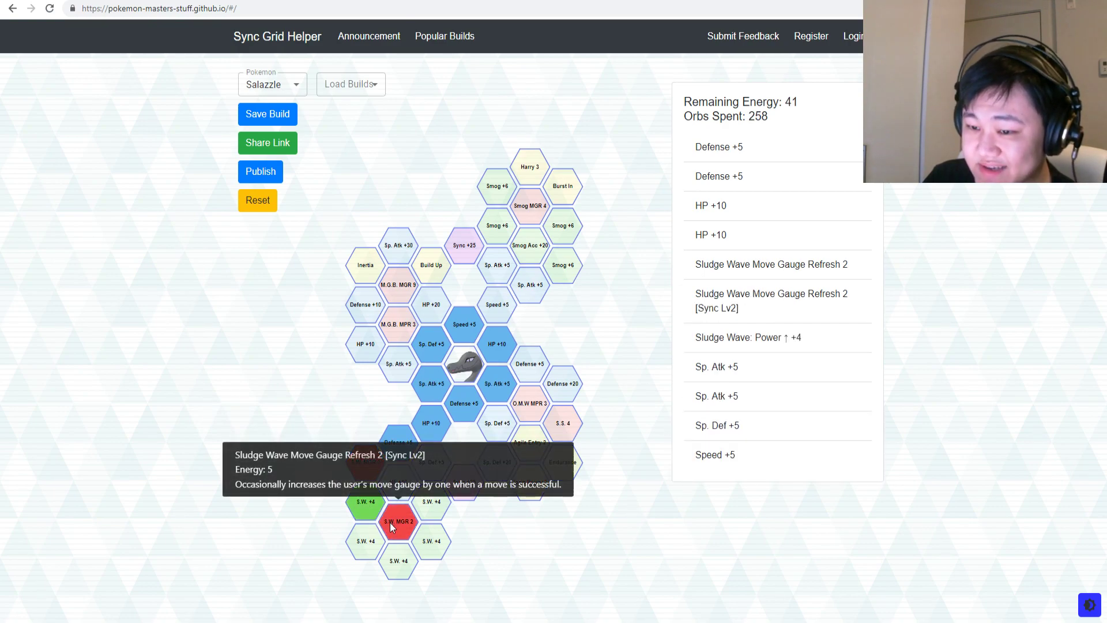
click(430, 507)
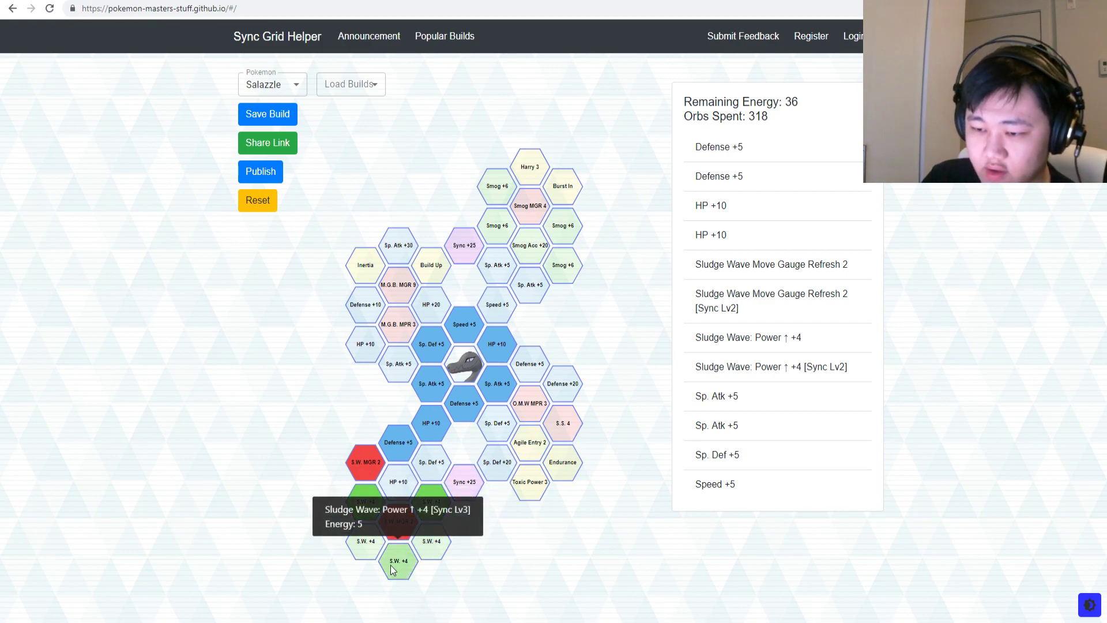
click(366, 550)
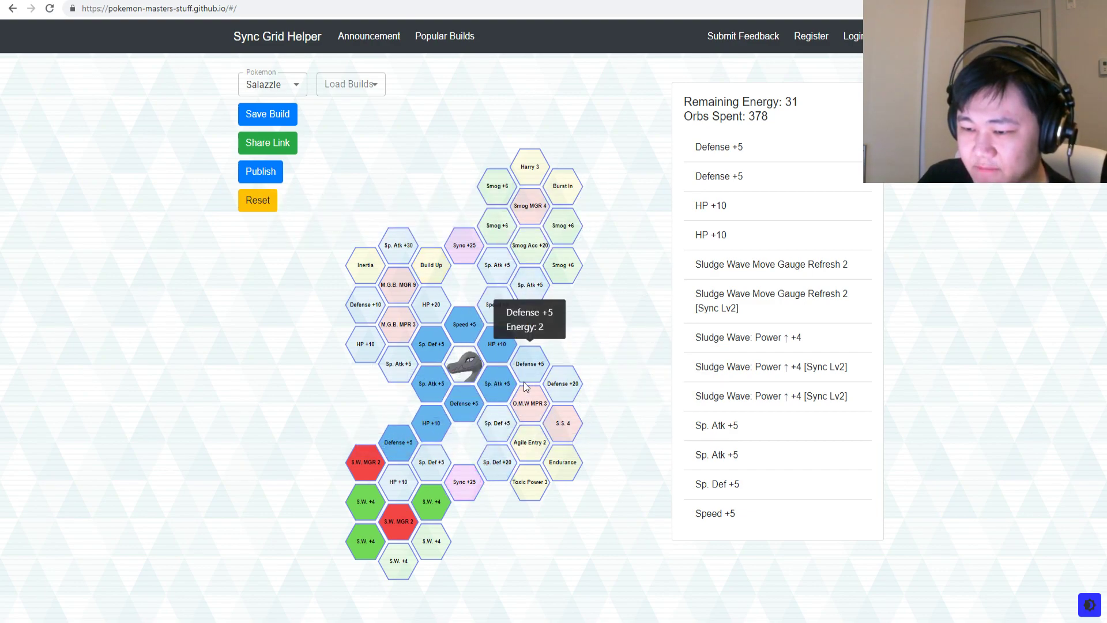
- Add the Sp. Def +5 node below the inner ring and Agile Entry 2 [Sync Lv2]
click(497, 424)
click(525, 445)
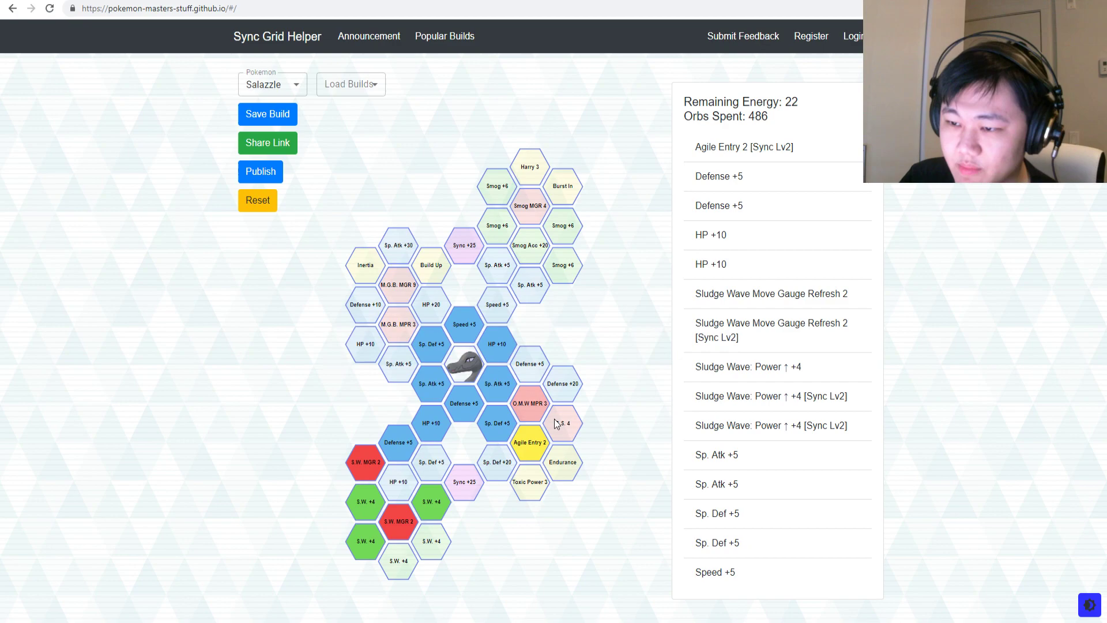
- Swap Agile Entry 2 for Outta My Way! MP Refresh 3 and add Move Gauge Boost MP Refresh 3
click(534, 454)
click(529, 404)
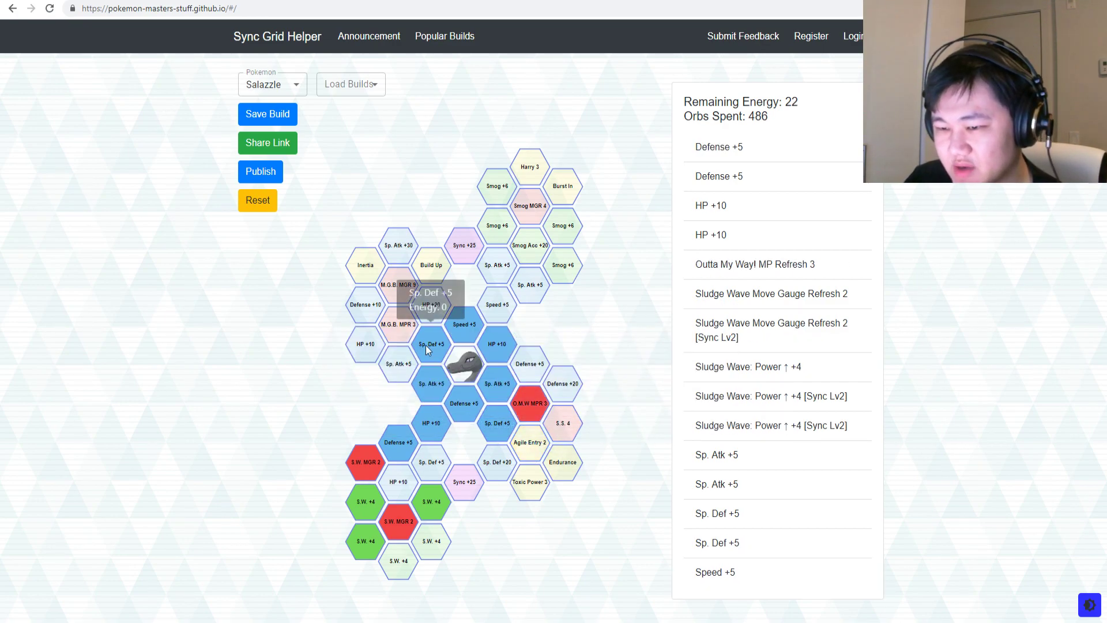
click(398, 324)
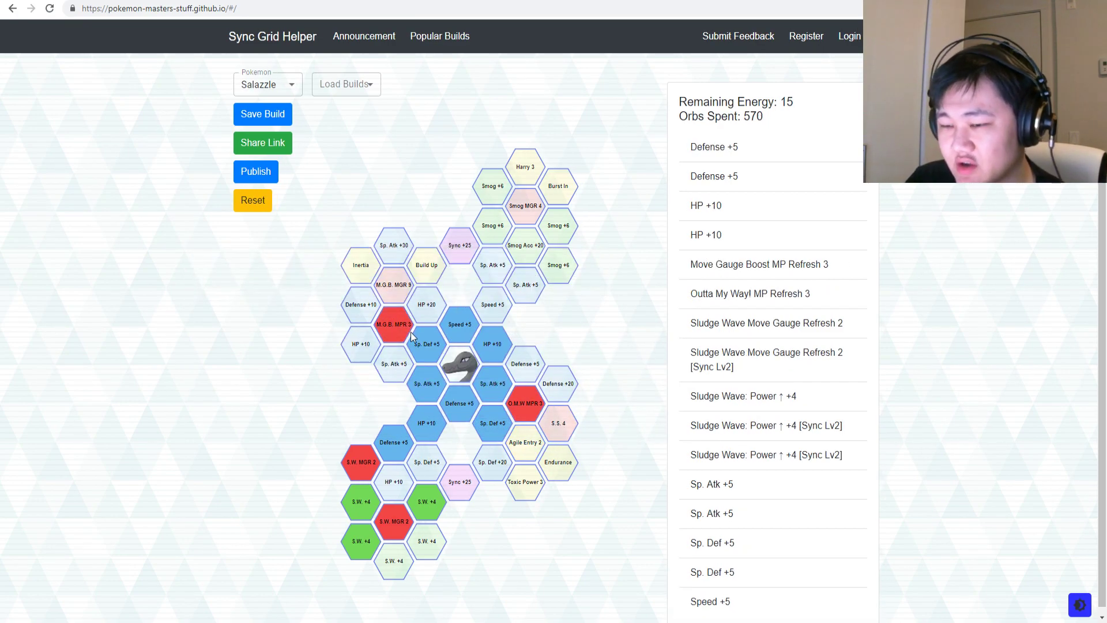
click(403, 289)
click(403, 289)
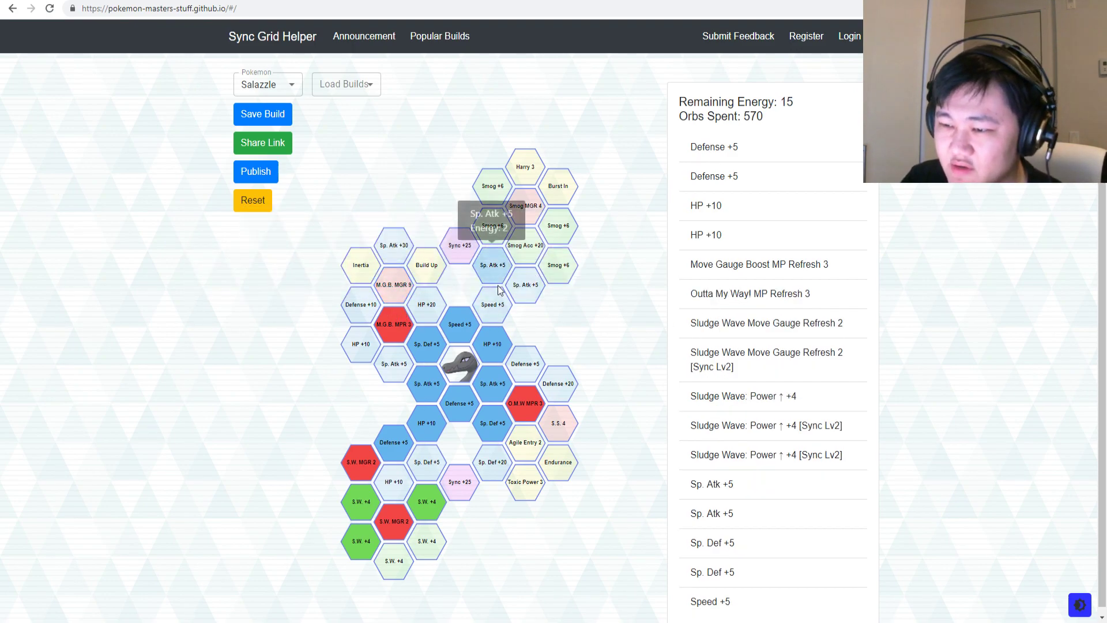
- Add the upper-branch Speed +5, Sp. Atk +5, Smog: Accuracy +20 and Smog Move Gauge Refresh 4 [Sync Lv2] nodes
click(492, 266)
click(537, 245)
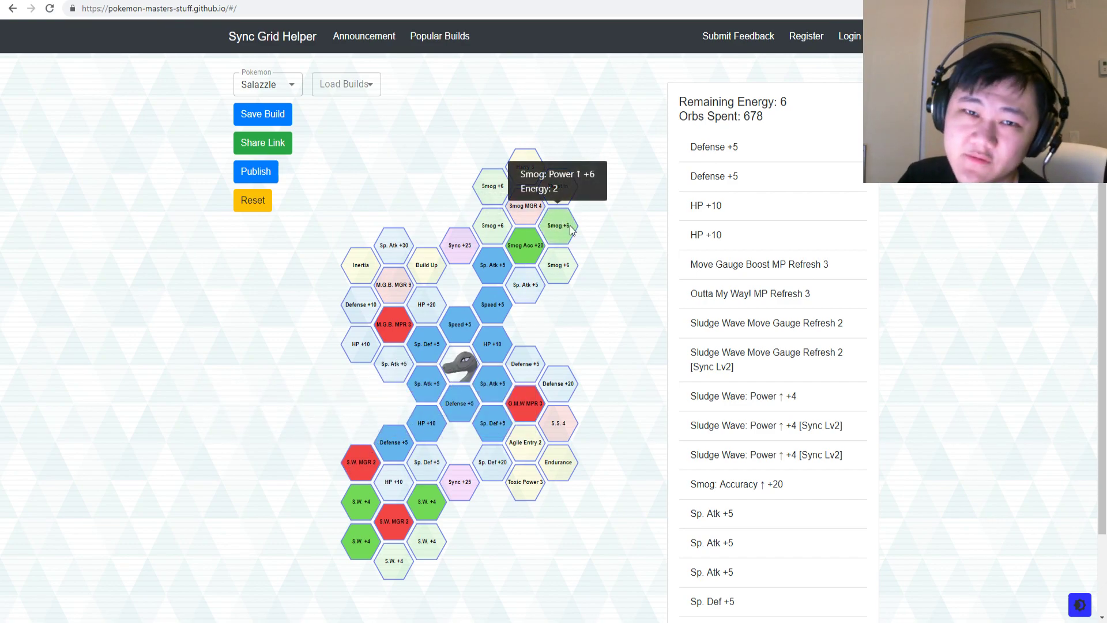
click(517, 207)
- Remove all selected lower-branch nodes: the Sludge Wave power and gauge refresh nodes, Defense +5 and HP +10
click(427, 501)
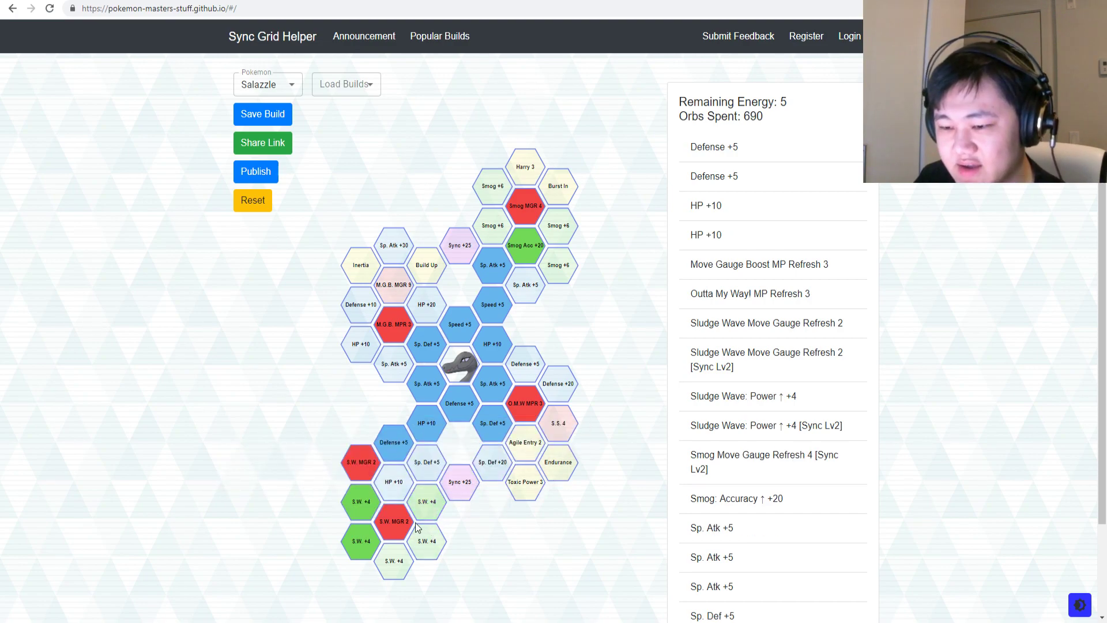
click(394, 521)
click(371, 541)
click(362, 501)
click(361, 462)
click(394, 442)
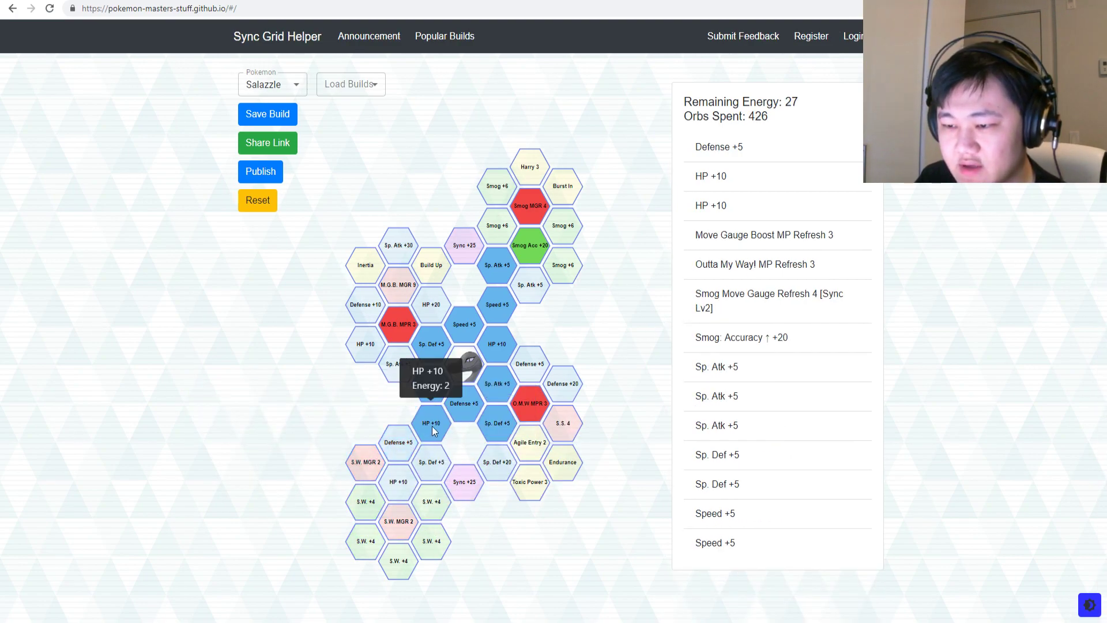
click(427, 423)
- Add three Smog: Power +6 nodes around Smog: Accuracy +20, including the Sync Lv2 one
click(497, 228)
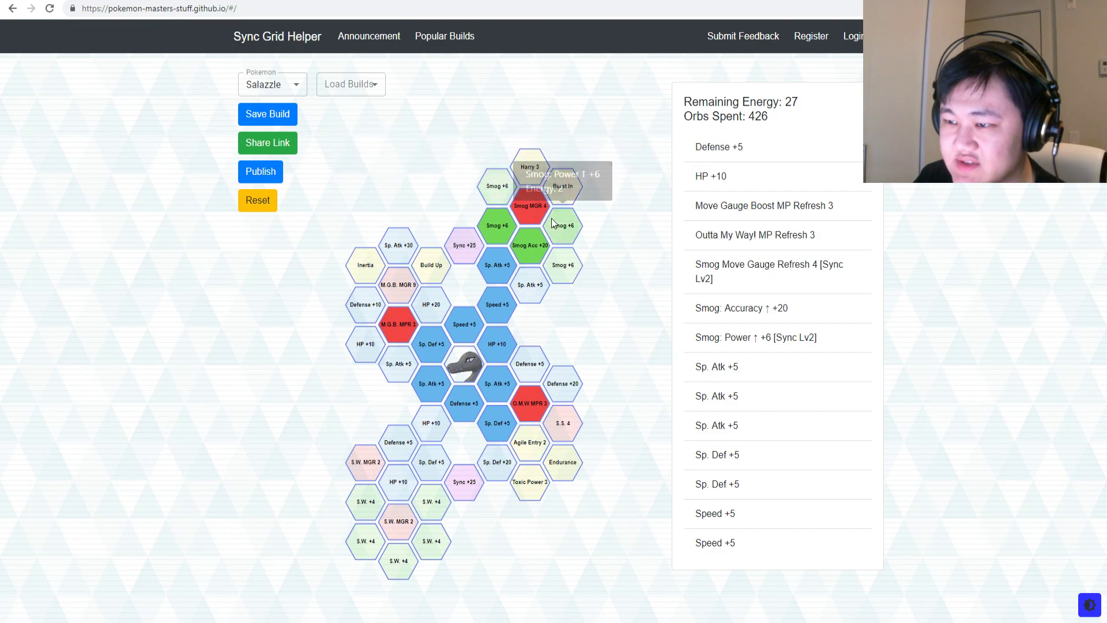
click(564, 237)
click(564, 264)
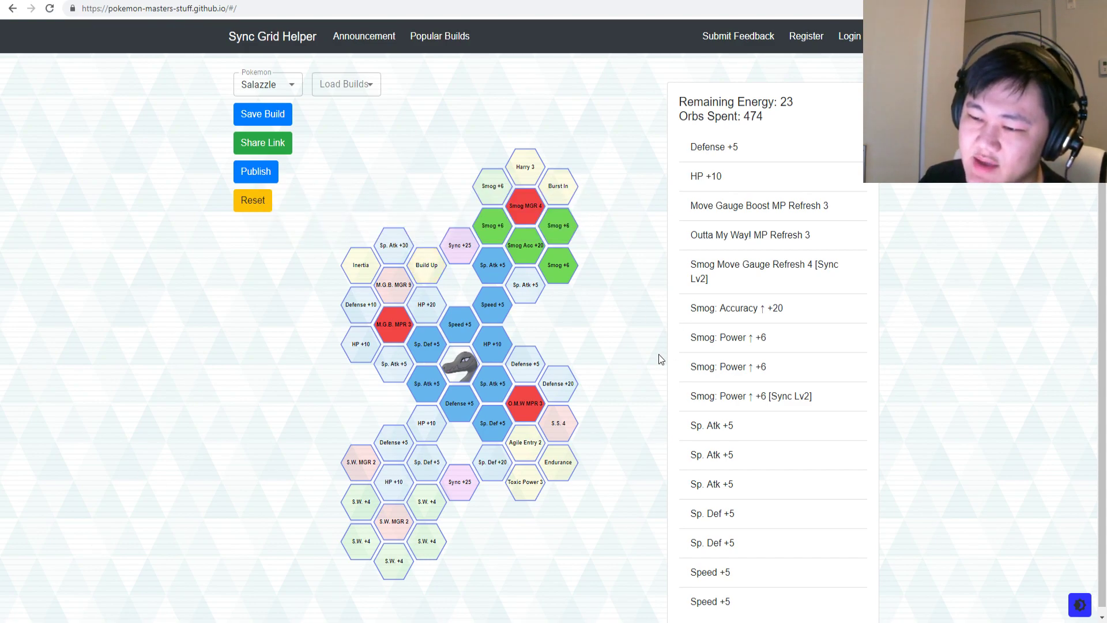
- Add Move Gauge Boost Move Gauge Refresh 9, Smog Staggering 4 and the Sp. Atk +5 node below Smog: Accuracy +20
click(396, 295)
mouse_move(559, 406)
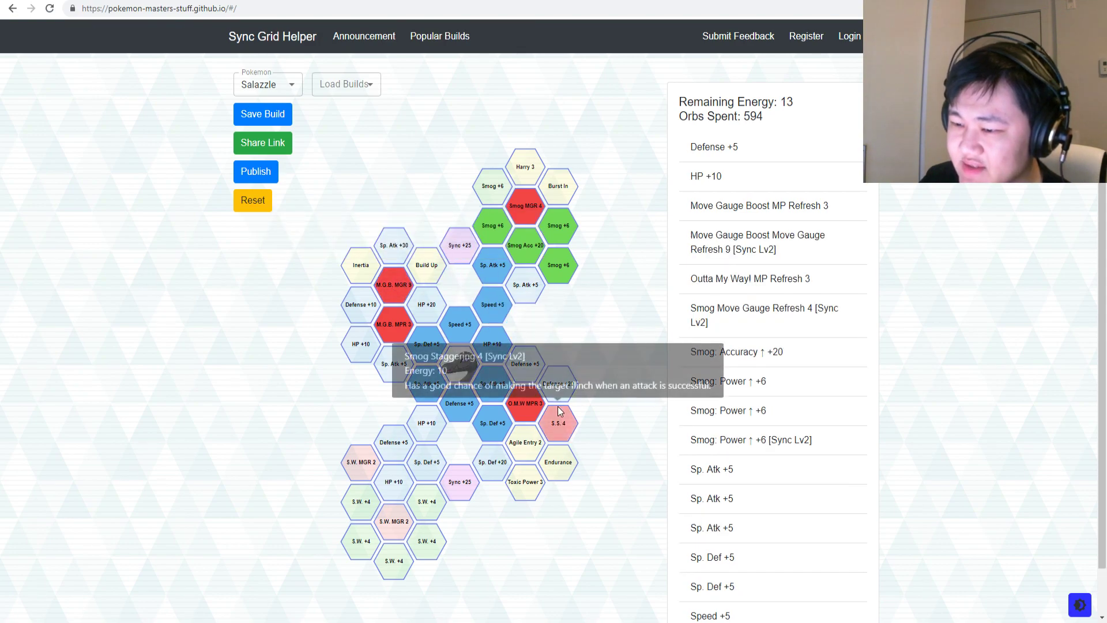
click(563, 435)
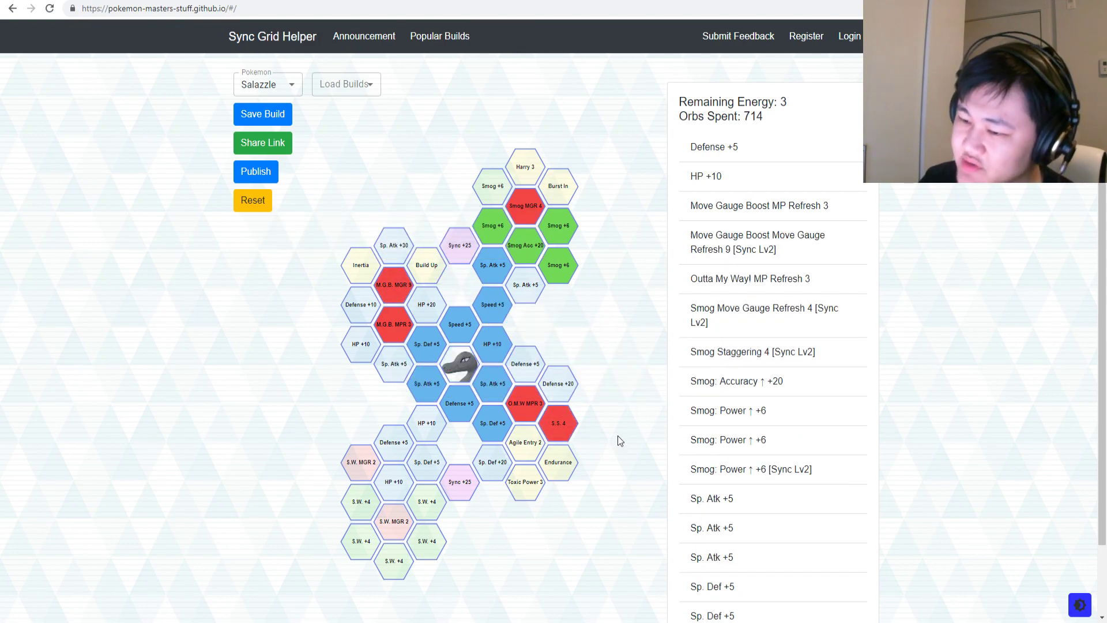
mouse_move(540, 241)
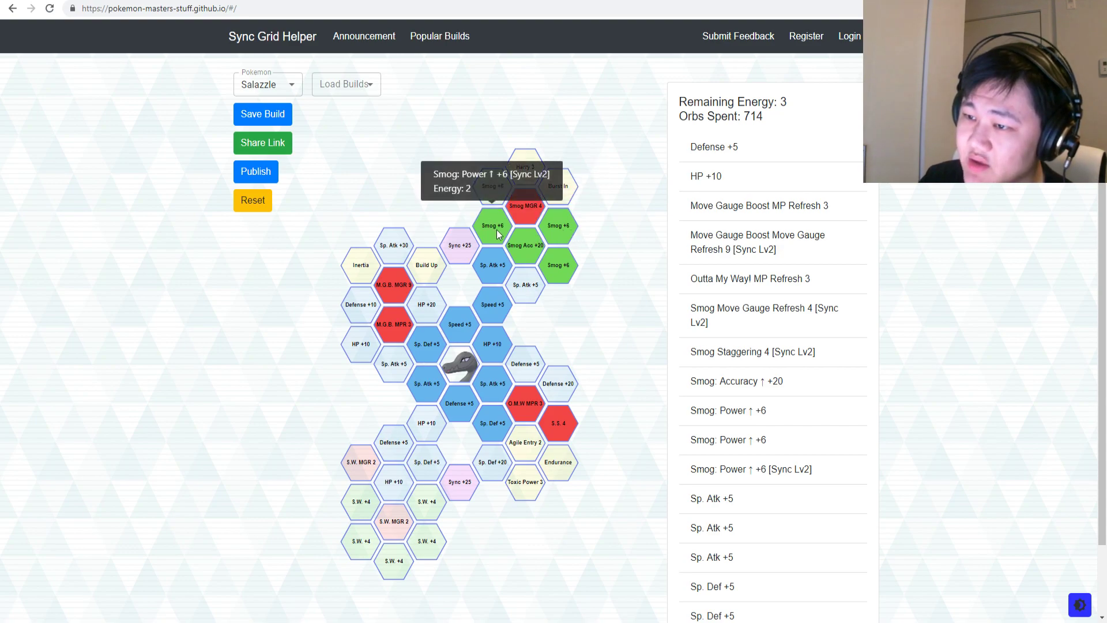
click(530, 288)
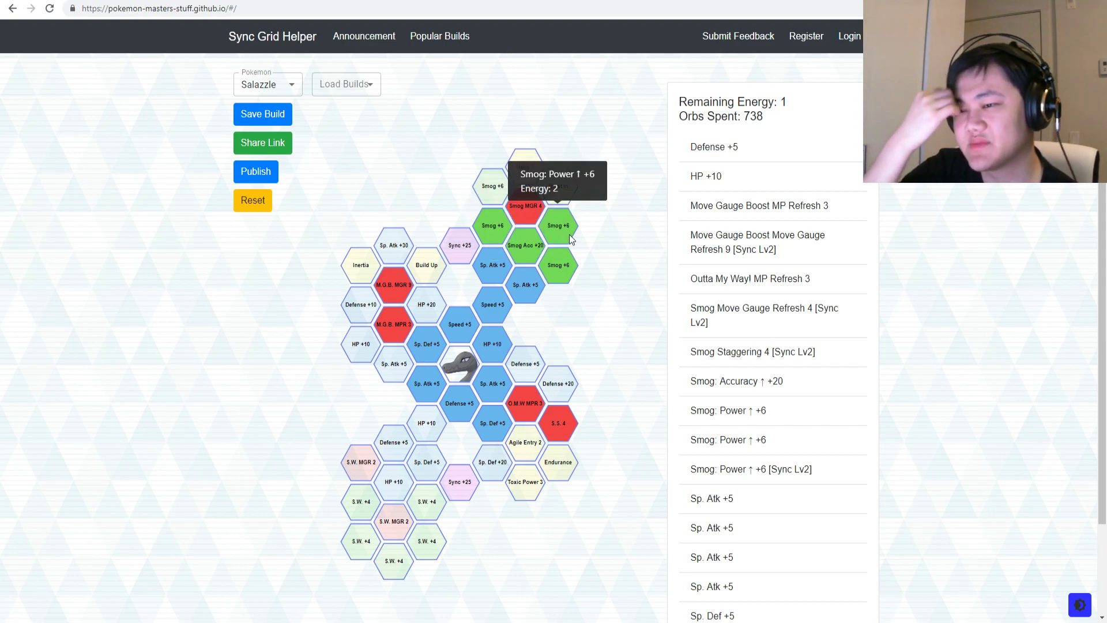
- Reset the sync grid and select the six zero-energy nodes surrounding Salazzle
click(260, 205)
click(434, 350)
click(464, 324)
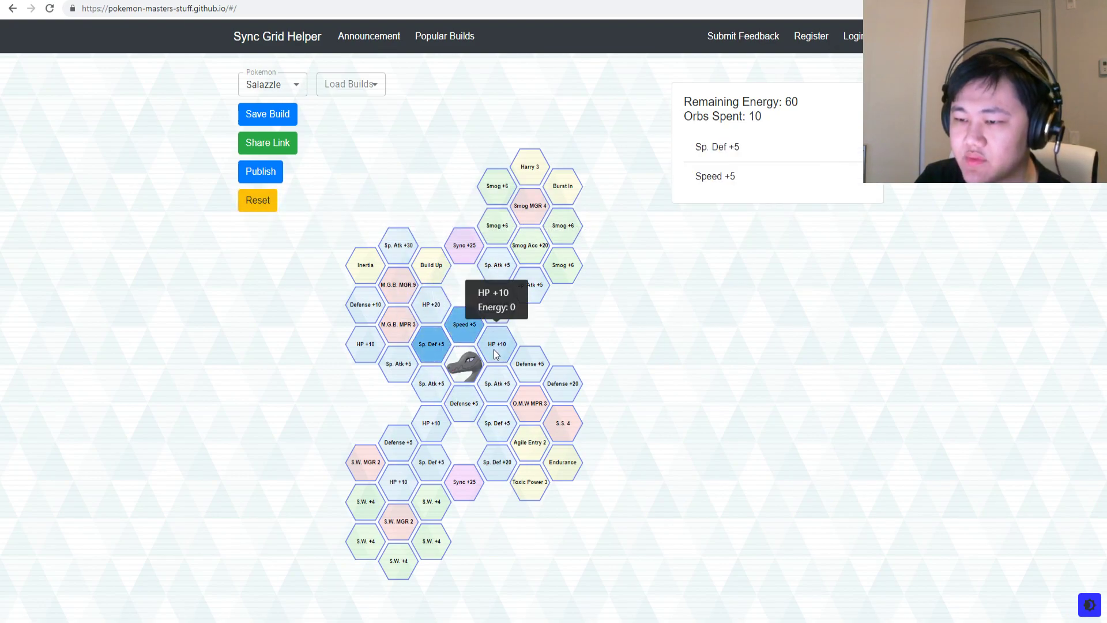
click(495, 350)
click(497, 384)
click(464, 403)
click(430, 385)
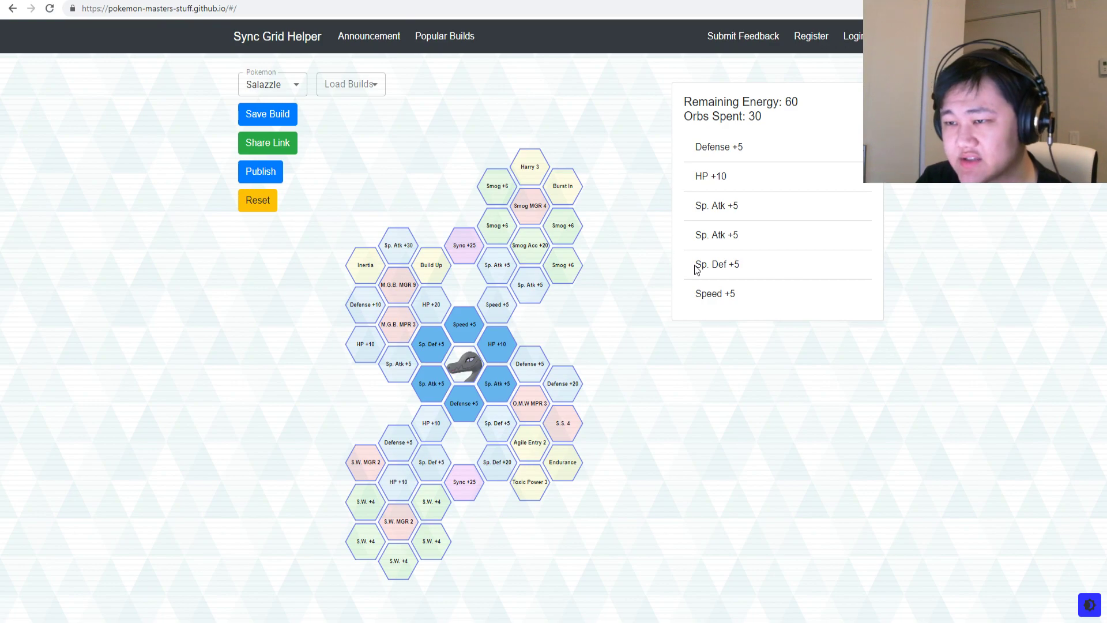
click(530, 166)
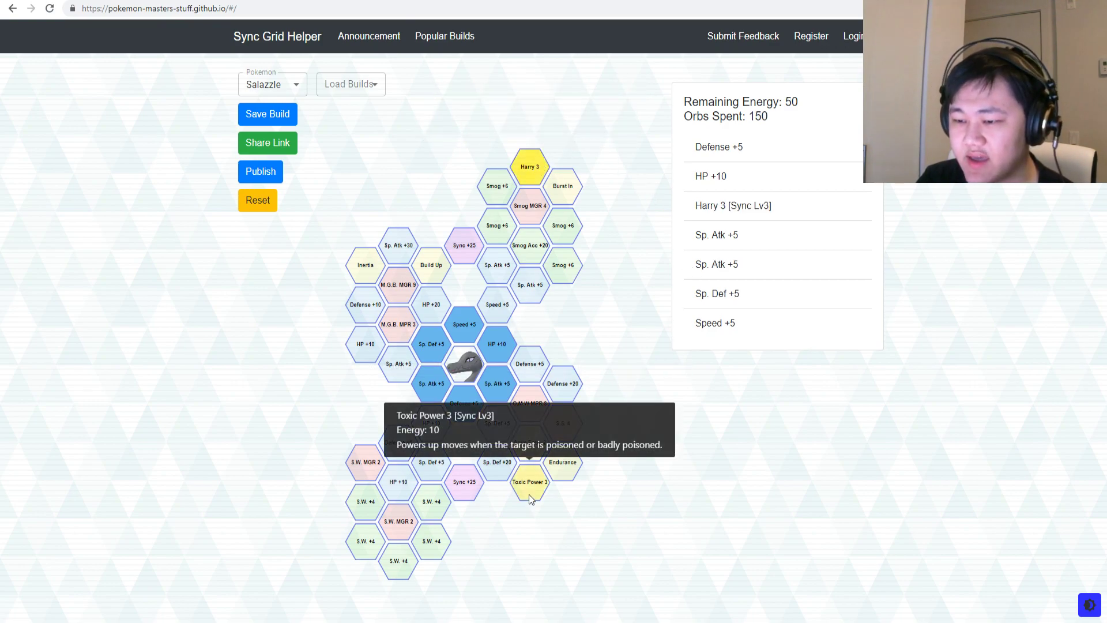
click(529, 494)
click(530, 166)
click(516, 492)
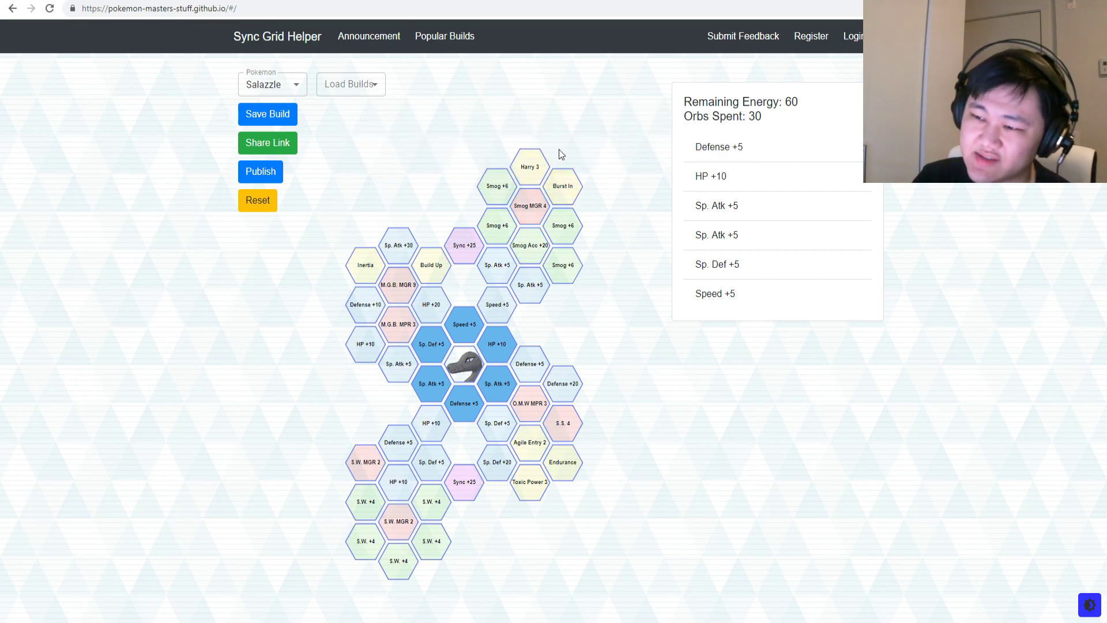
click(536, 161)
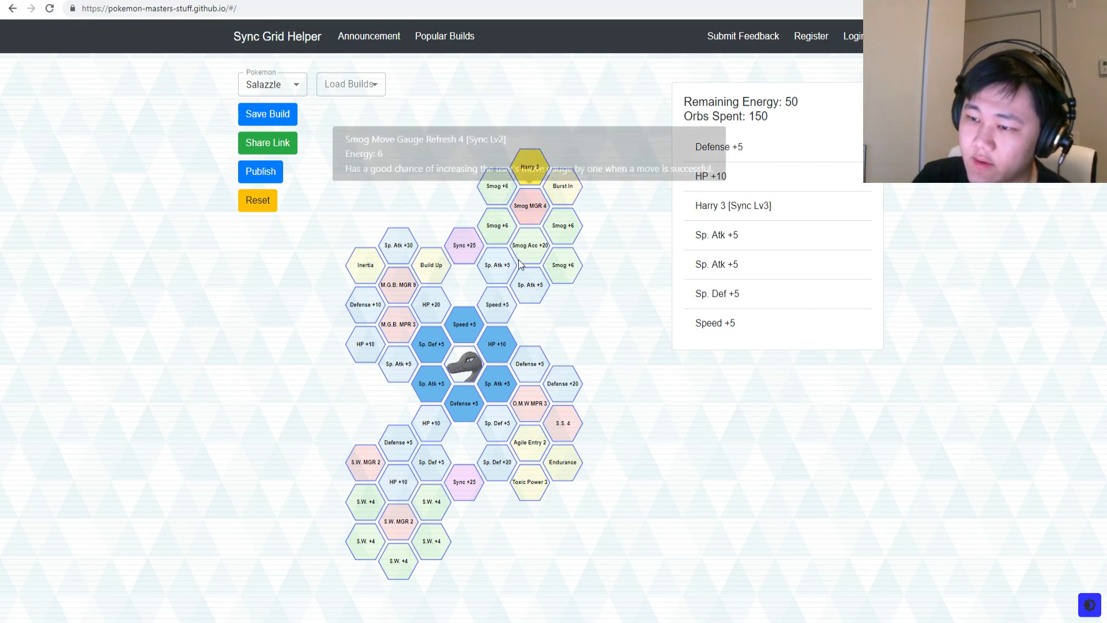
click(526, 492)
click(530, 166)
click(529, 491)
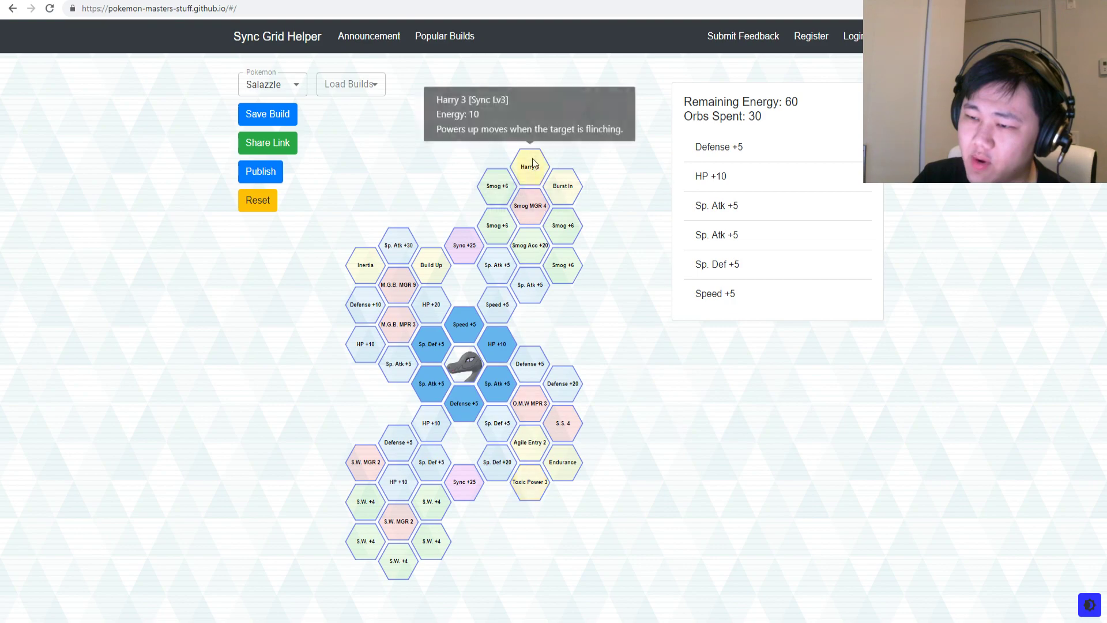
click(527, 155)
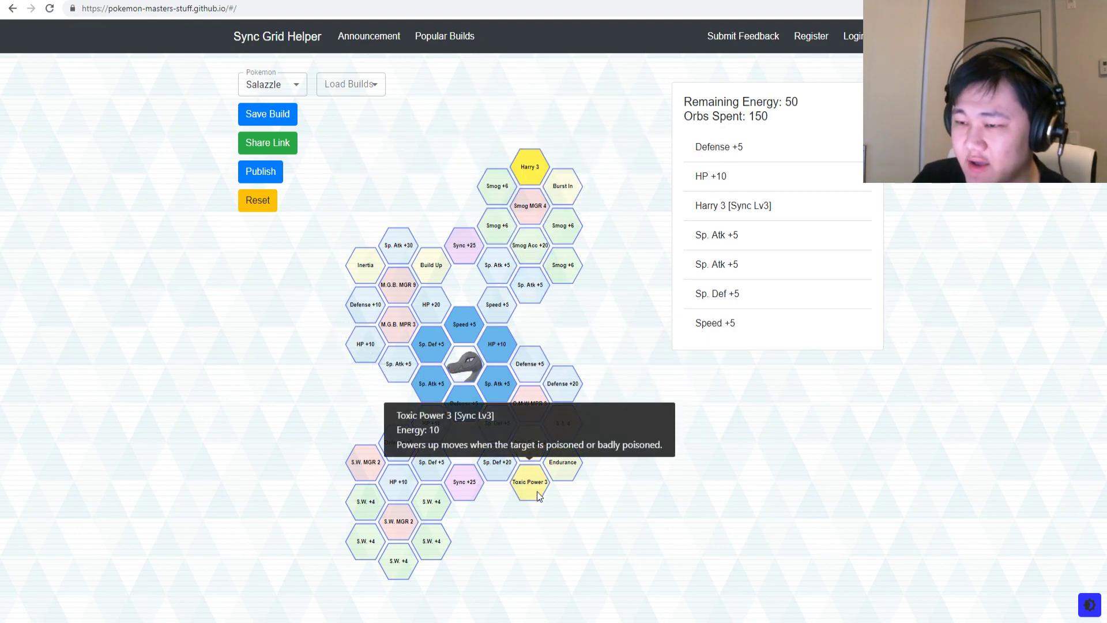
click(527, 176)
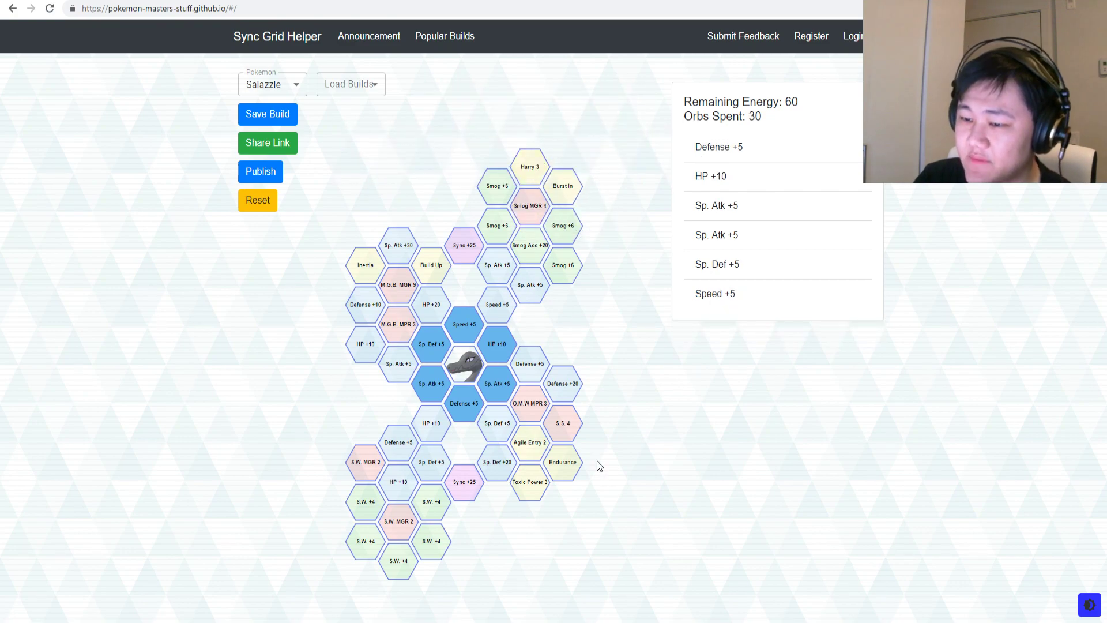
- Add Toxic Power 3, Harry 3, Speed +5, Sp. Atk +5 and the Sync Lv2 and Sync Lv3 Smog: Power +6 nodes
click(527, 482)
click(528, 169)
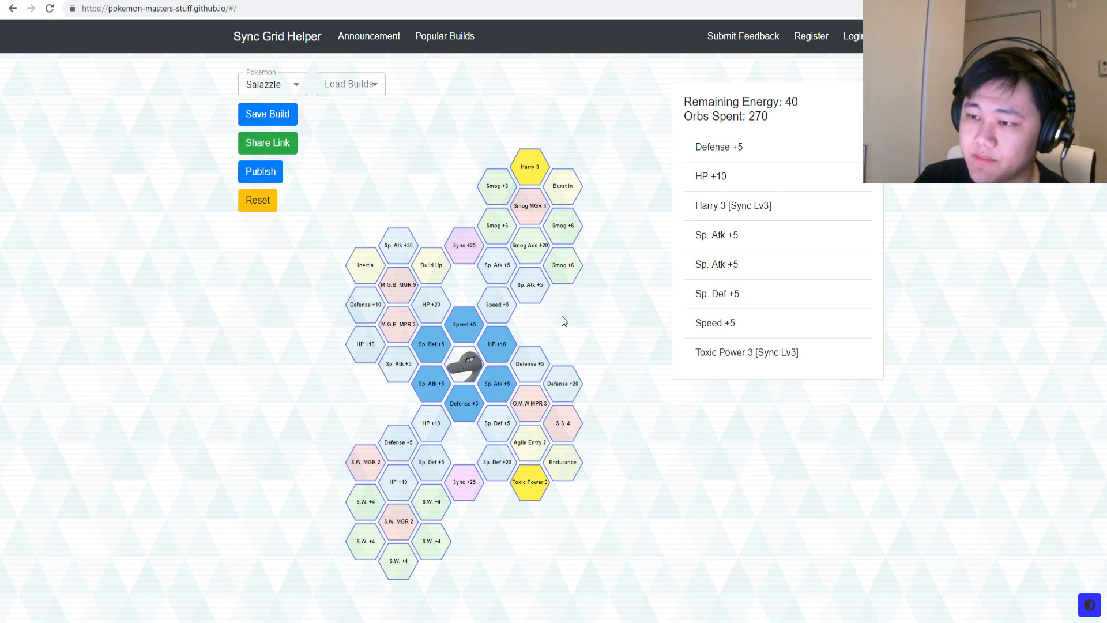
click(503, 310)
click(497, 266)
click(500, 226)
click(498, 185)
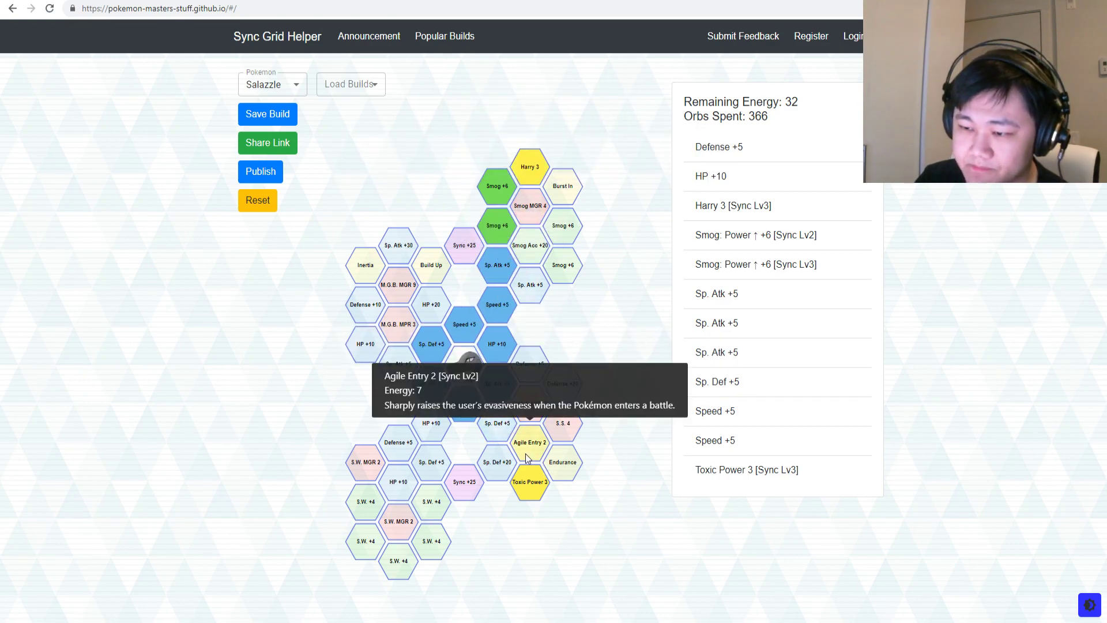
- Add Sp. Def +5, Agile Entry 2, Smog Staggering 4, Outta My Way! MP Refresh 3 and Smog: Accuracy +20
click(503, 427)
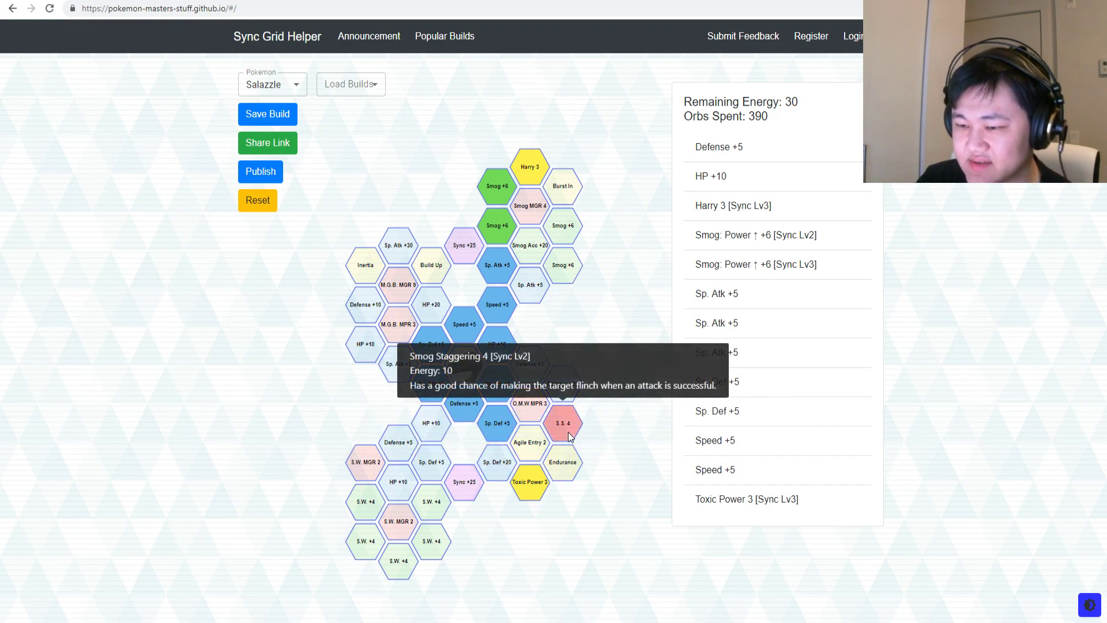
click(545, 449)
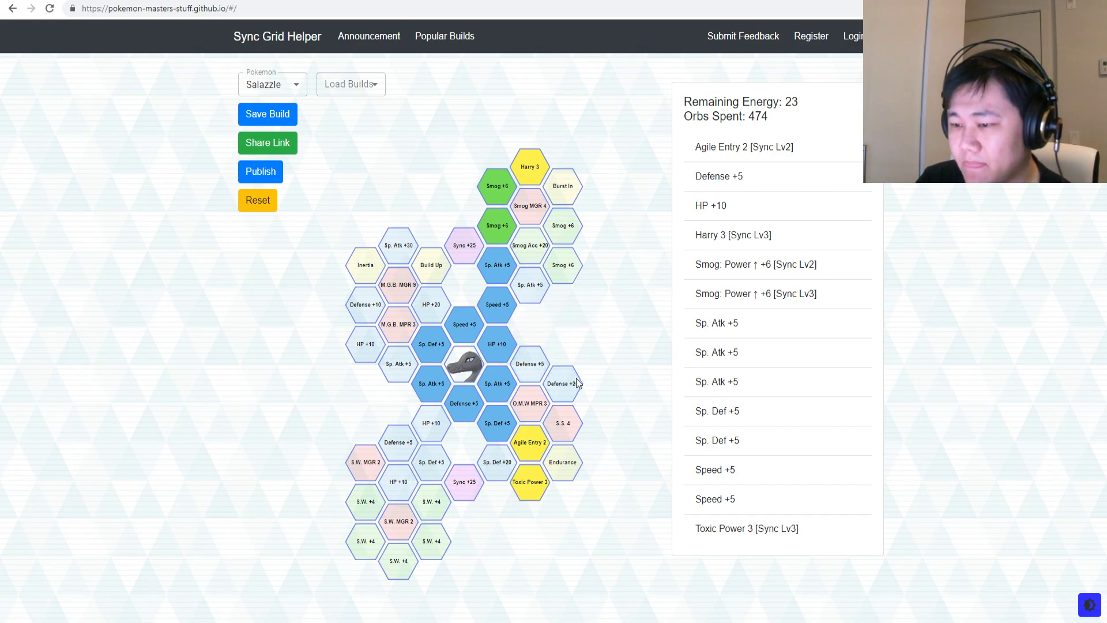
click(563, 430)
click(530, 403)
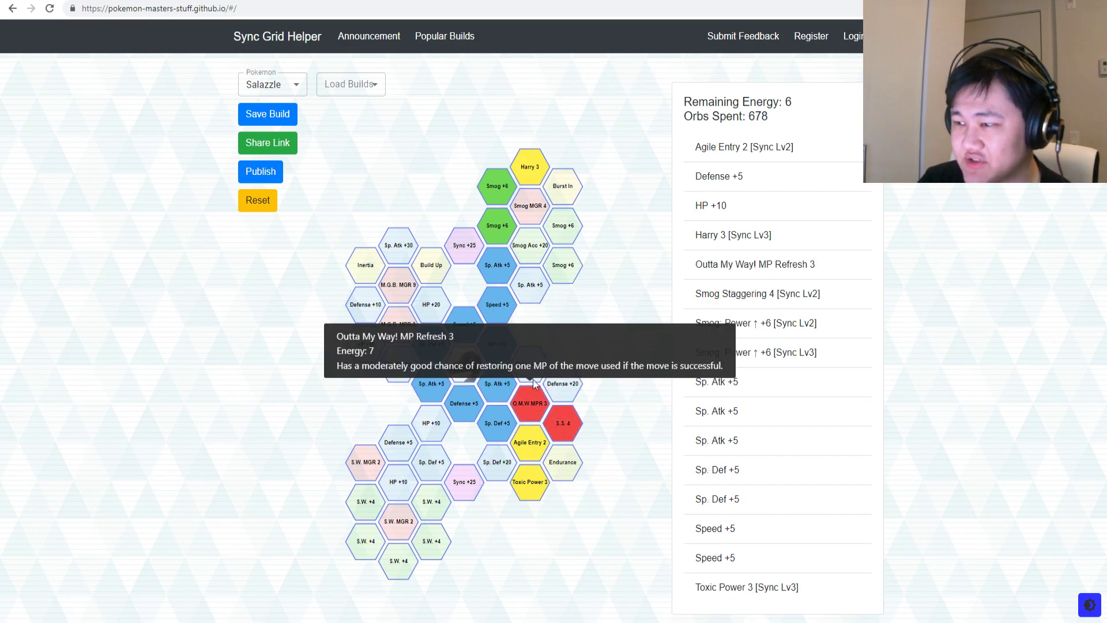
click(538, 245)
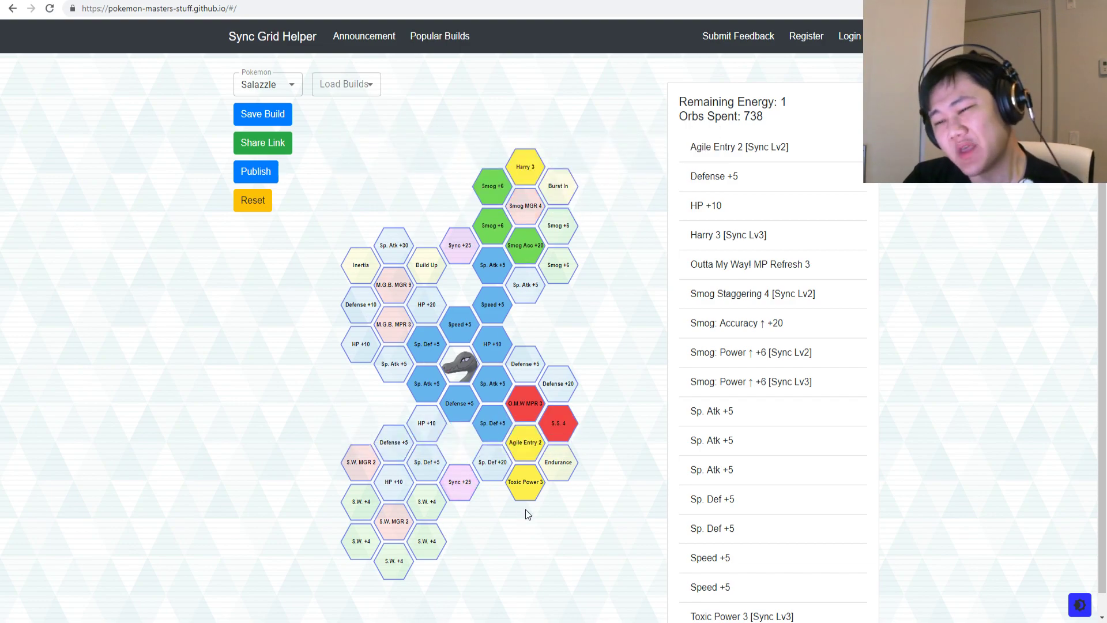
- Remove Harry 3, both Smog: Power +6 nodes, Smog: Accuracy +20, the upper Sp. Atk +5 and Speed +5, and Smog Staggering 4
mouse_move(524, 481)
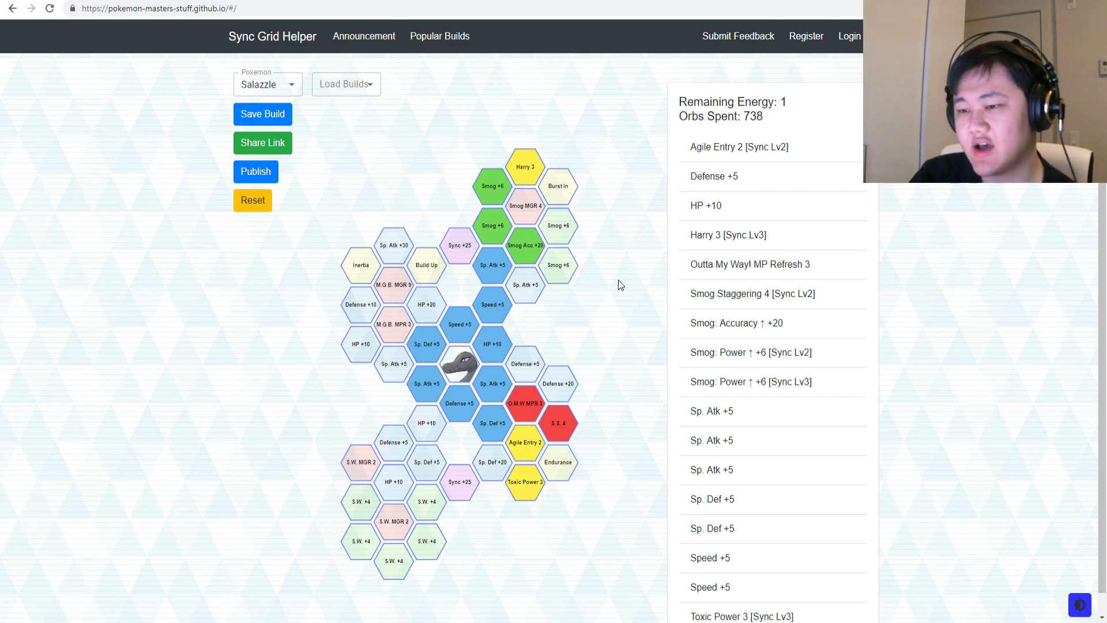
click(511, 168)
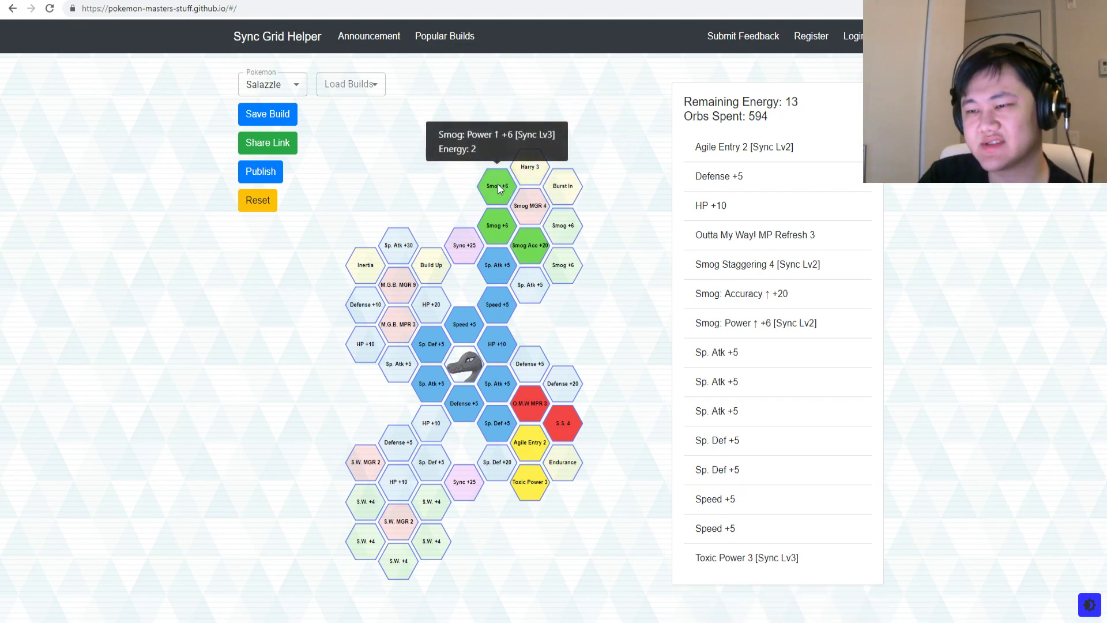
click(498, 226)
click(526, 254)
click(497, 269)
click(508, 315)
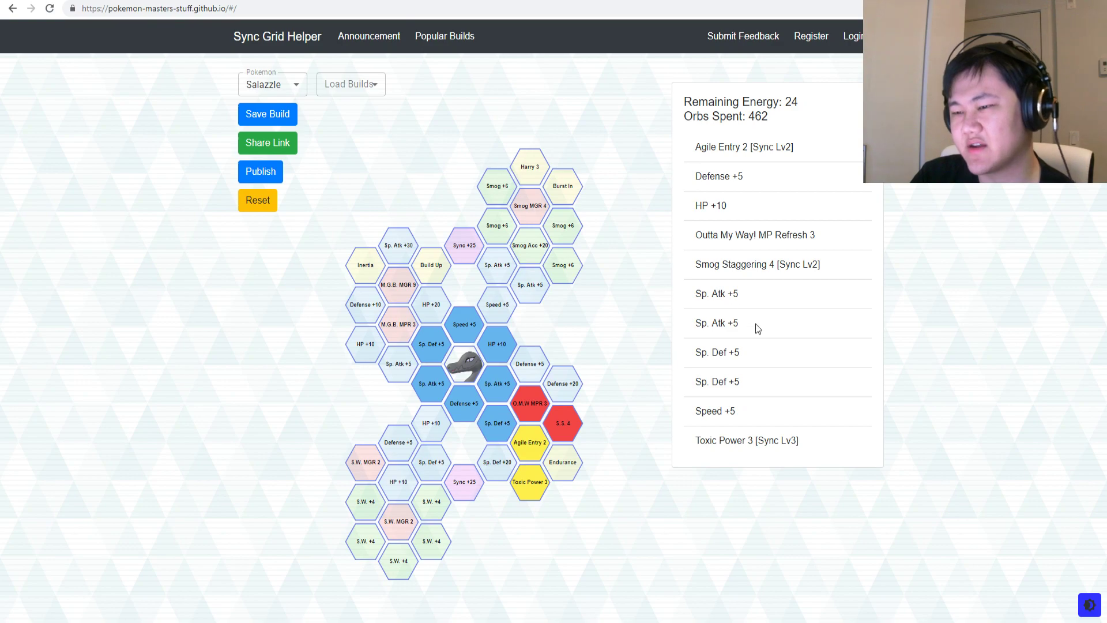
click(559, 411)
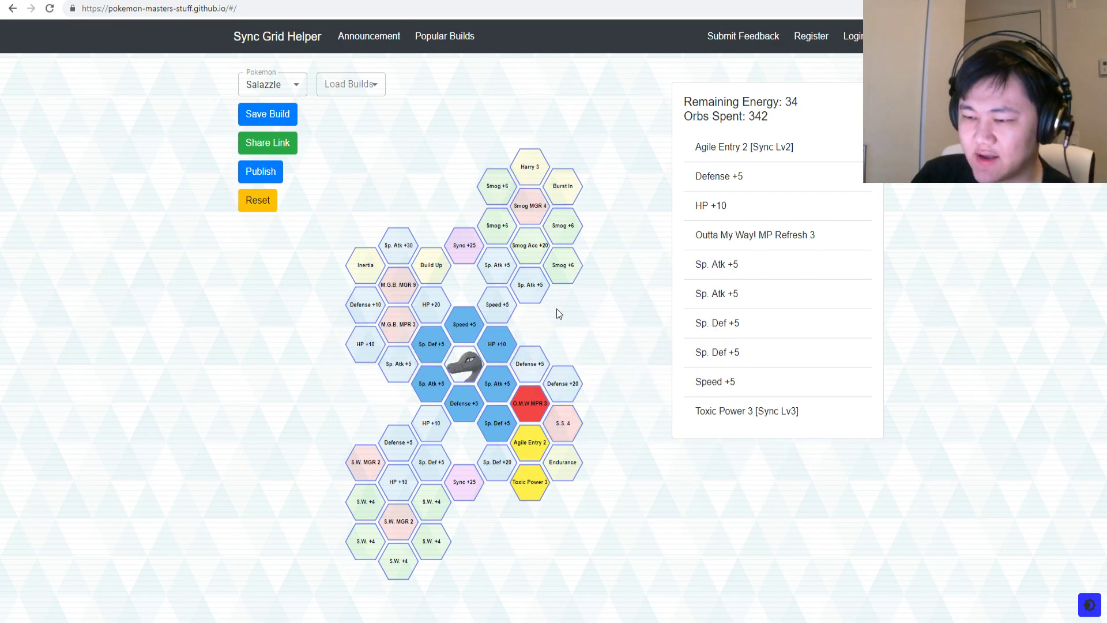
- Add the upper-branch Speed +5, Sp. Atk +5 and Smog: Accuracy +20 nodes back to the Toxic Power build
mouse_move(531, 487)
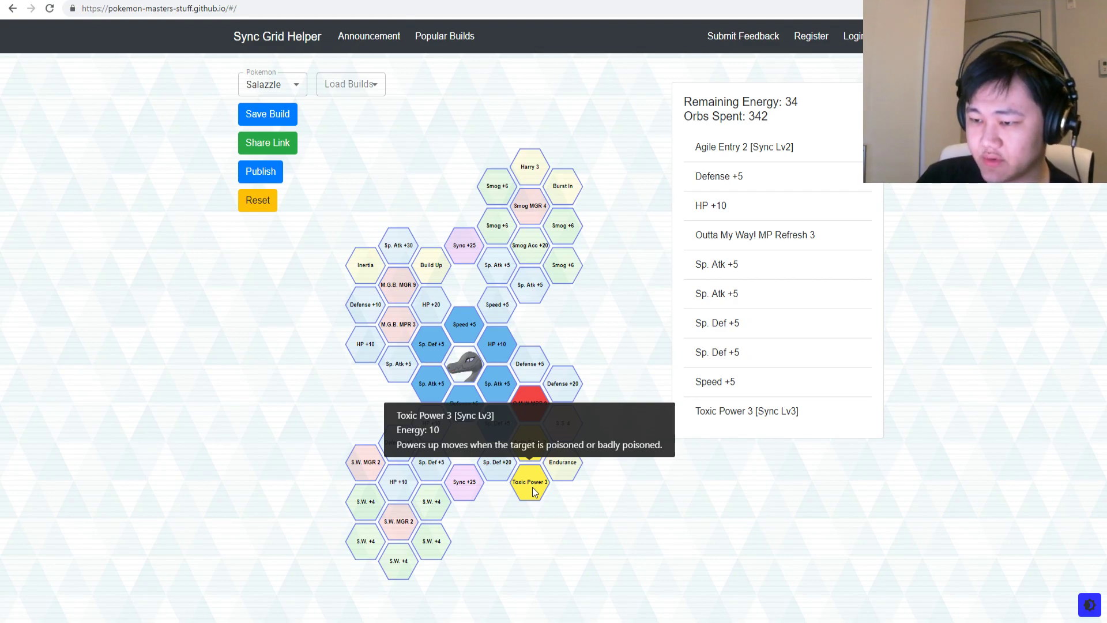
click(493, 297)
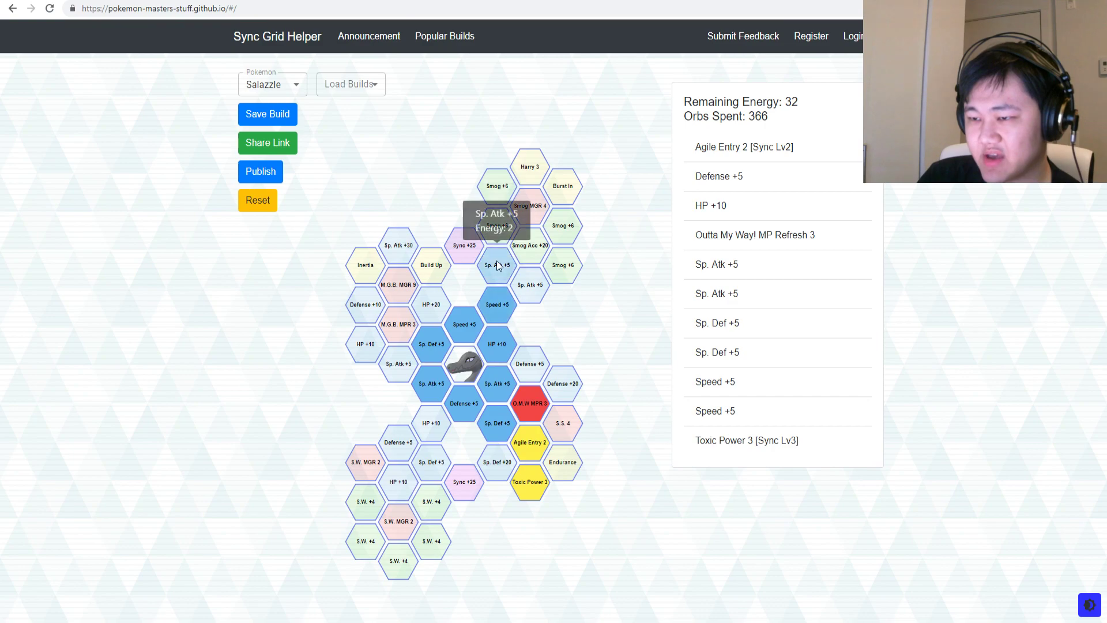
click(499, 265)
click(530, 245)
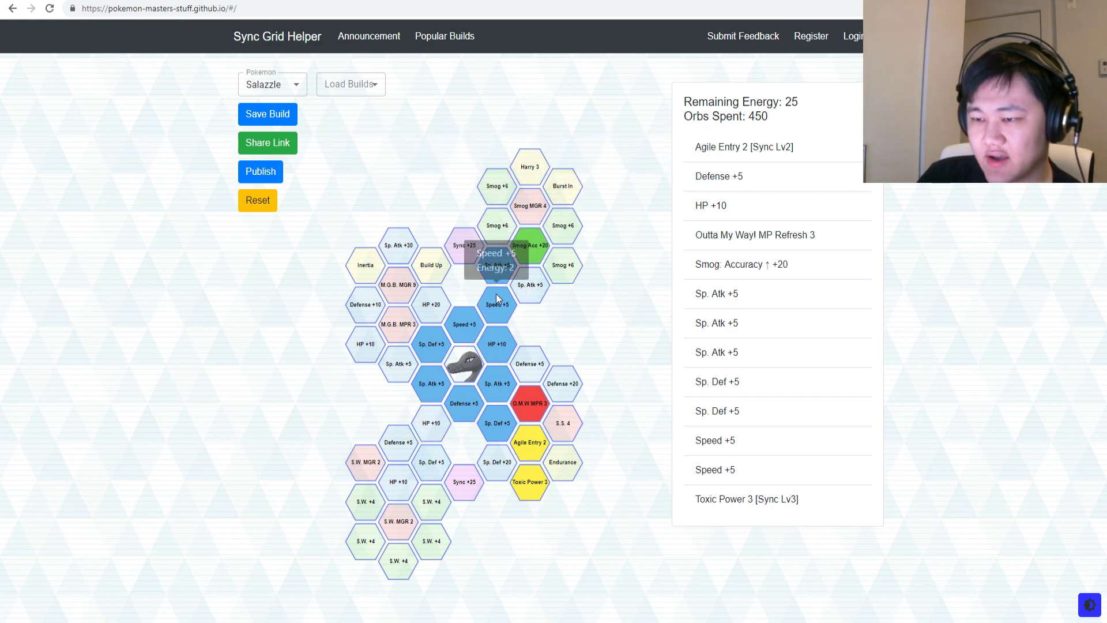
- Add the lower-branch HP +10, Defense +5 and Sludge Wave Move Gauge Refresh 2 nodes
click(431, 423)
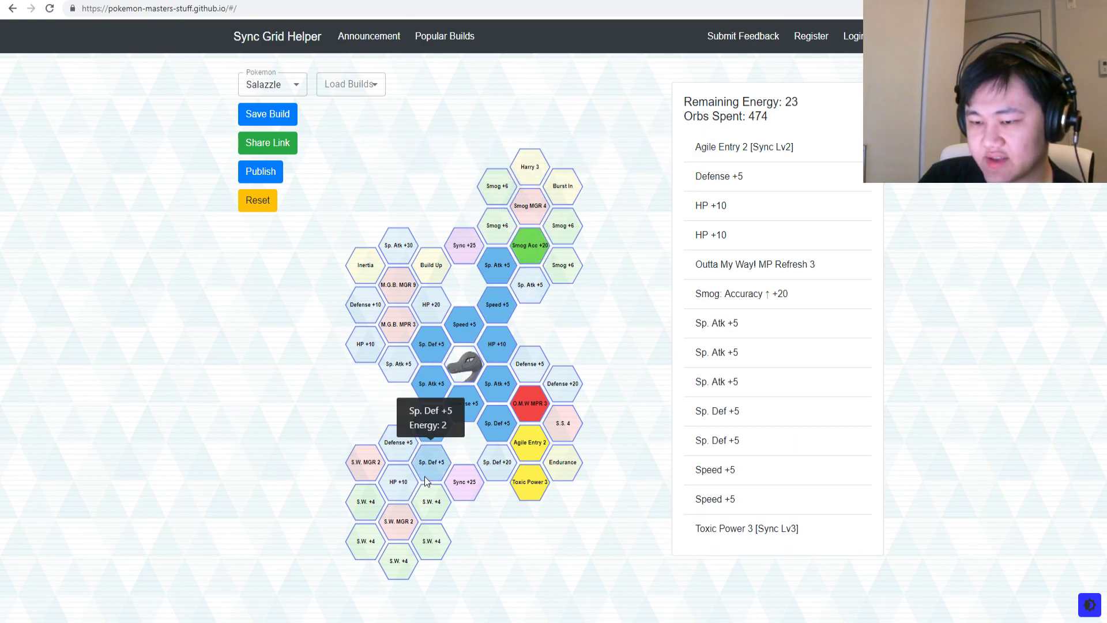
click(427, 478)
click(398, 442)
click(431, 465)
click(365, 462)
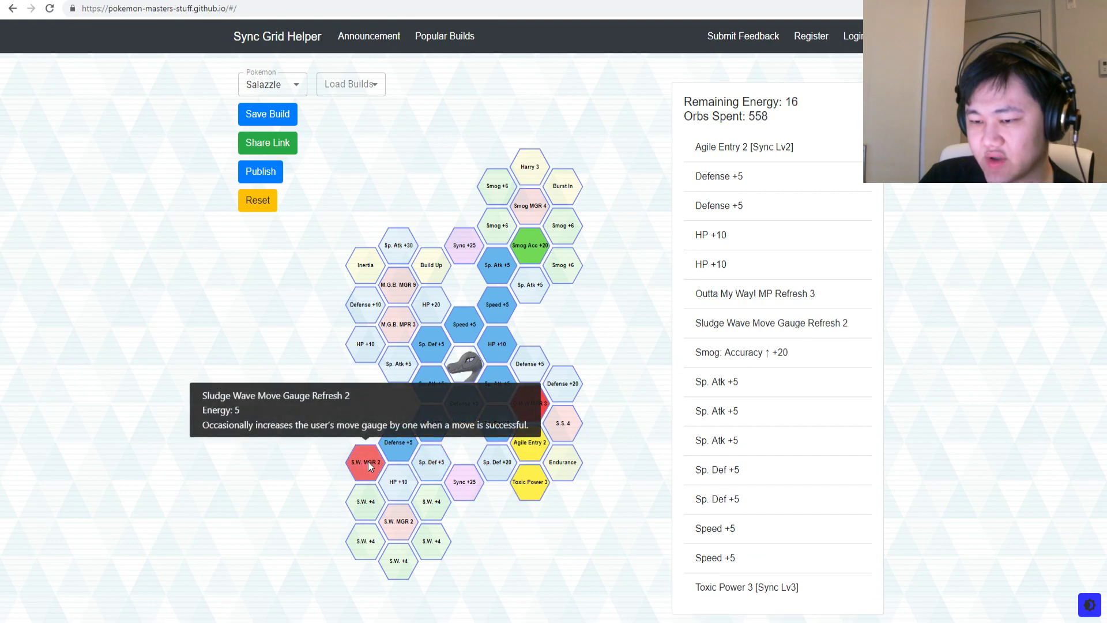
- Add two Sludge Wave: Power +4 nodes and the Sync Lv2 Sludge Wave Move Gauge Refresh 2 on the lower branch
click(360, 508)
click(395, 519)
click(353, 541)
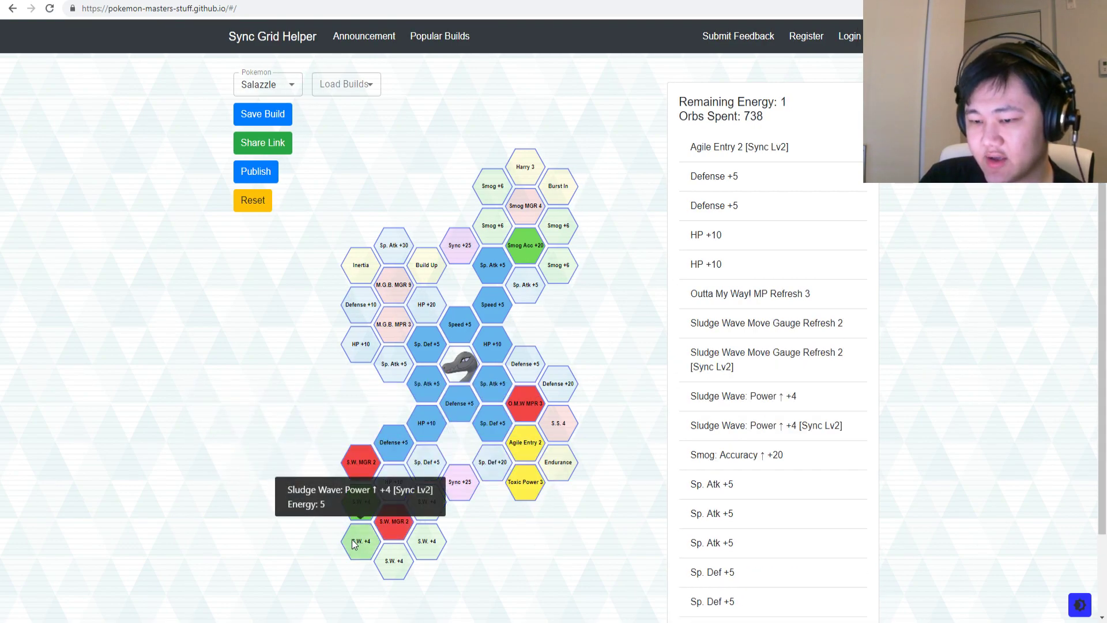
- Swap Smog: Accuracy +20 and the upper-branch Sp. Atk +5 and Speed +5 for two Sync Lv3 Sludge Wave: Power +4 nodes
click(526, 254)
click(492, 265)
click(492, 304)
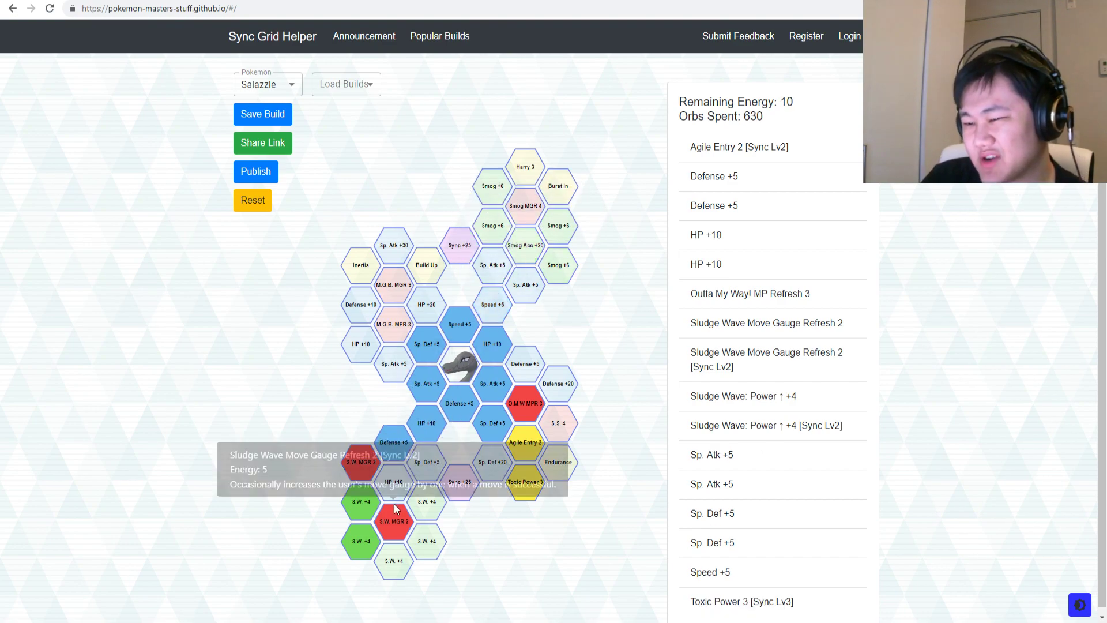
click(385, 564)
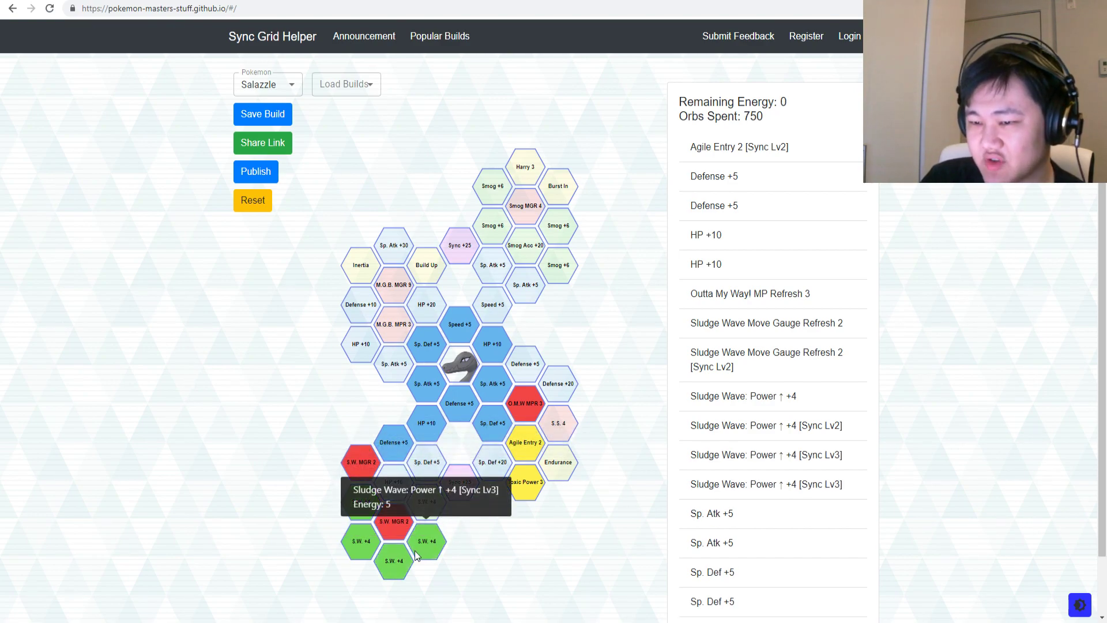
- Remove every Sludge Wave node along with the lower-branch Defense +5 and HP +10
click(382, 565)
click(373, 533)
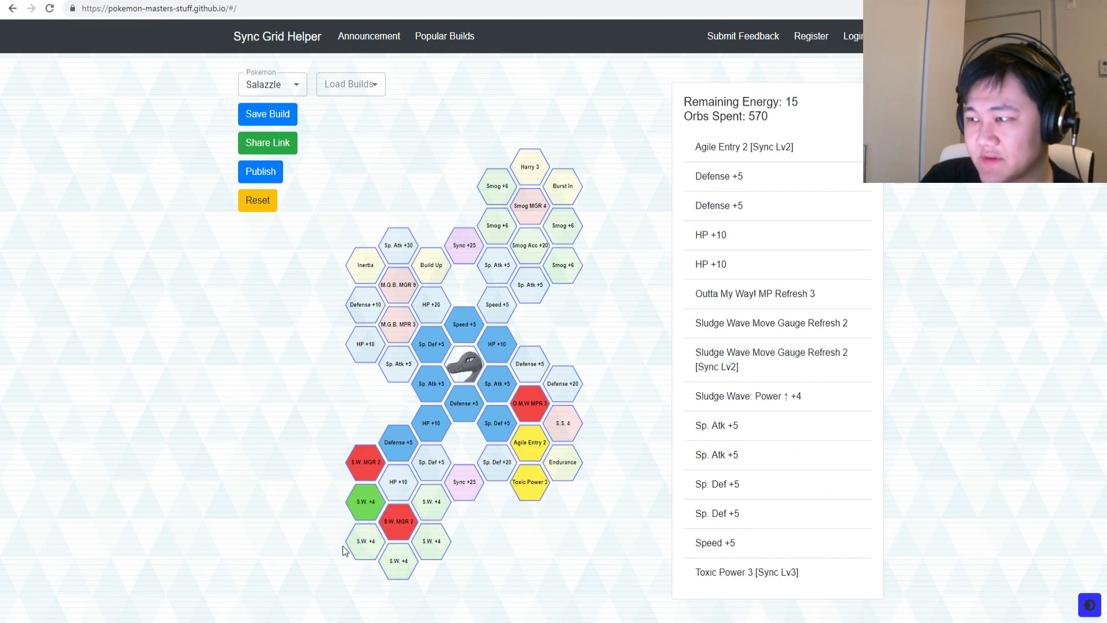
click(365, 501)
click(398, 521)
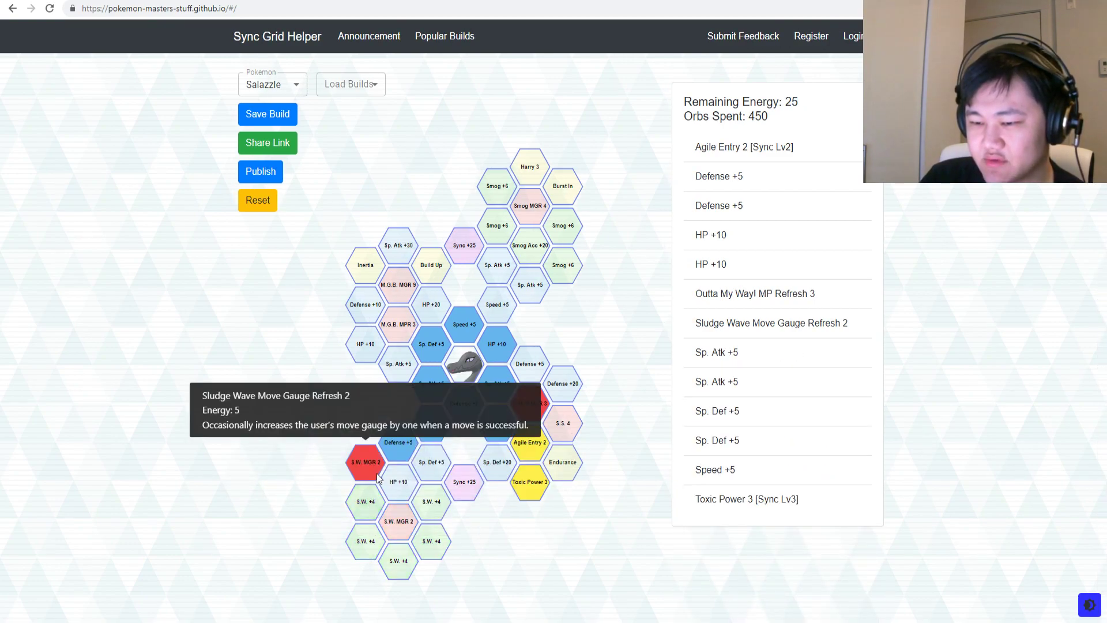
click(365, 462)
click(398, 443)
click(432, 427)
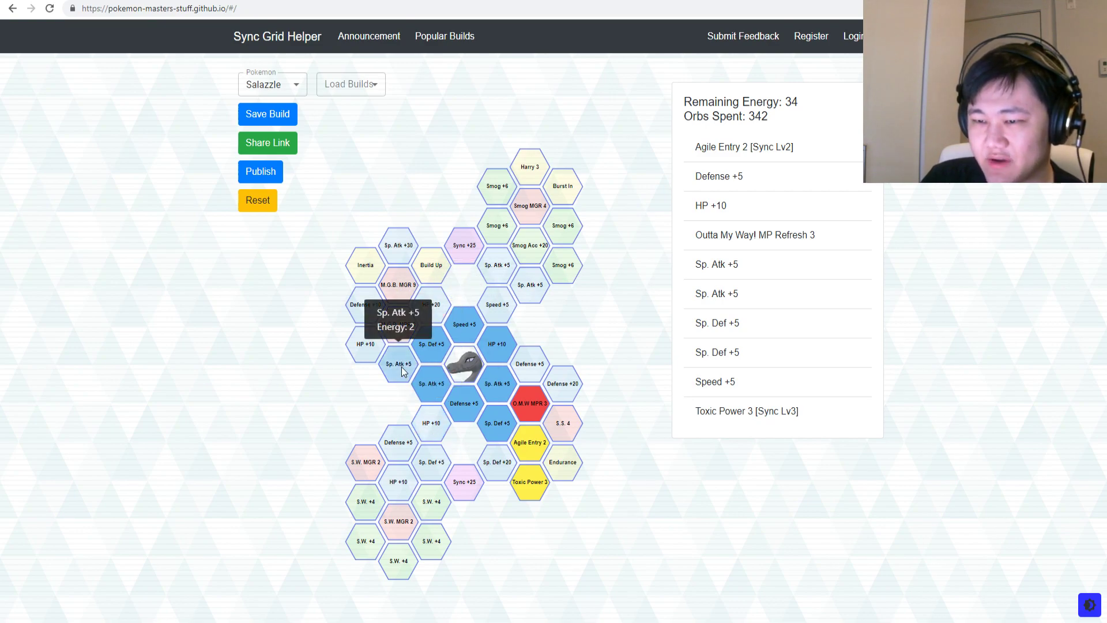
- Add HP +20, Build Up [Sync Lv2] and Sp. Atk +30 [Sync Lv3]
click(421, 303)
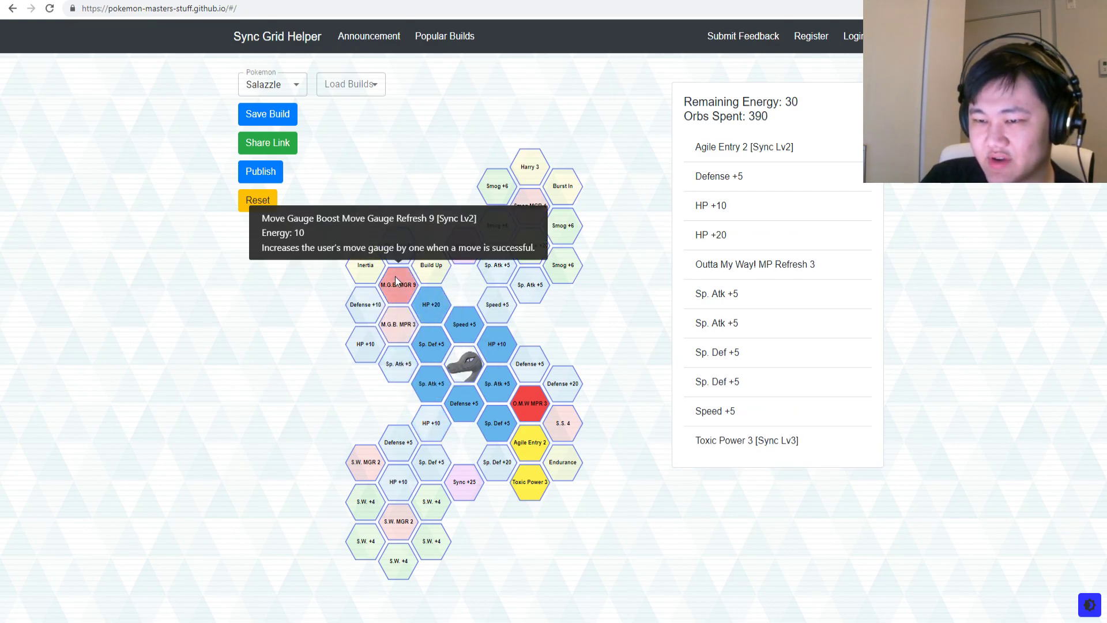
click(432, 265)
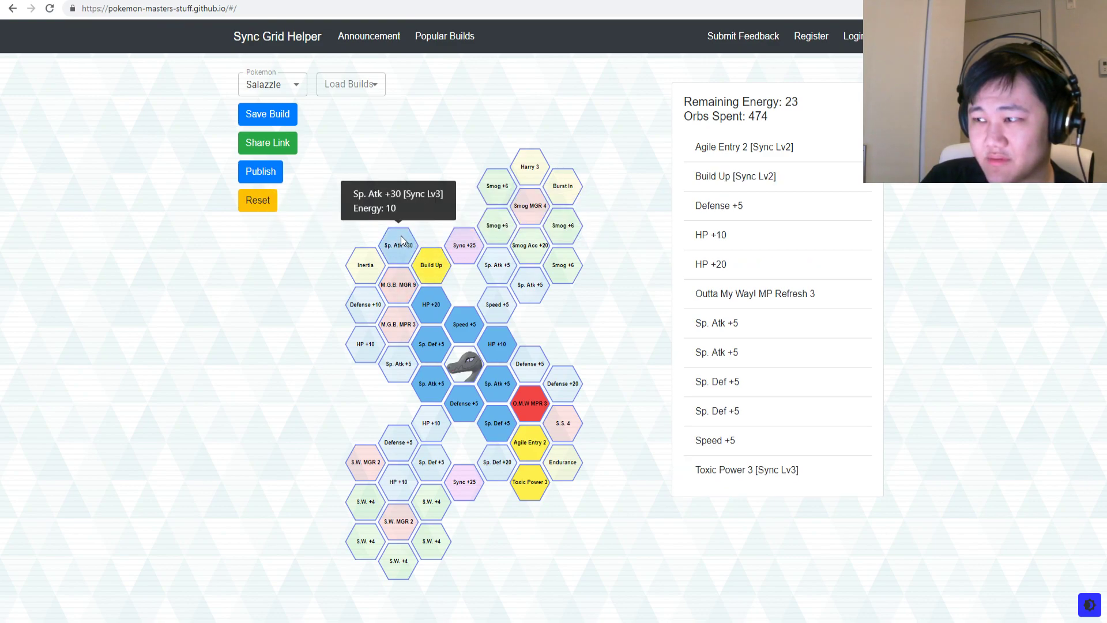
click(401, 240)
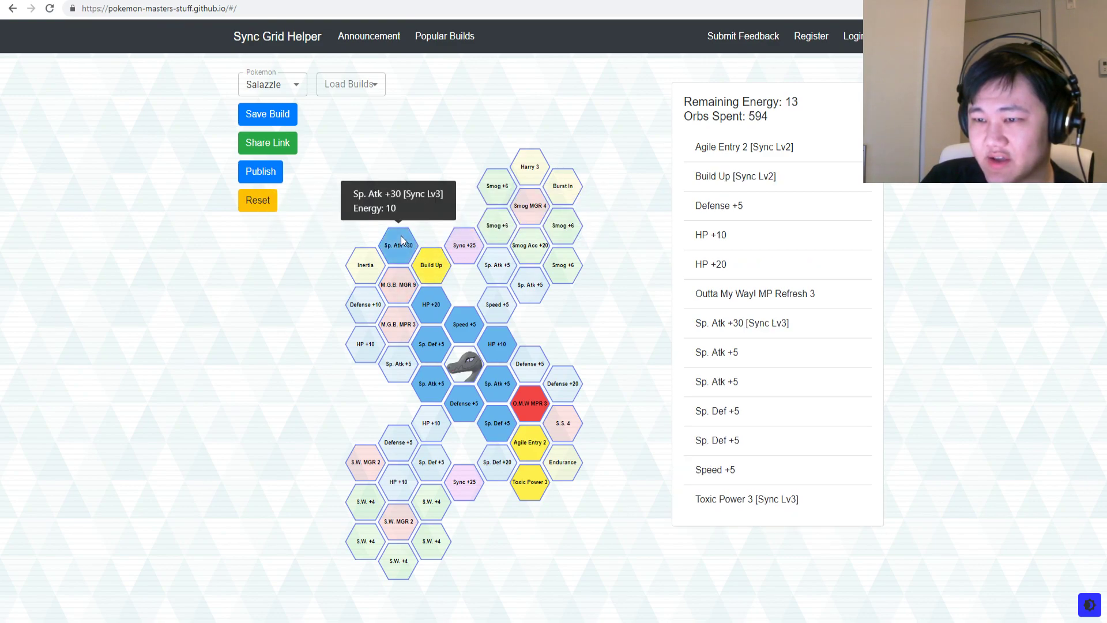
- Add Sp. Atk +5 below Move Gauge Boost MP Refresh 3, plus the upper-branch Speed +5, both Sp. Atk +5 nodes and Smog: Accuracy +20
click(398, 364)
click(497, 305)
click(507, 270)
click(520, 283)
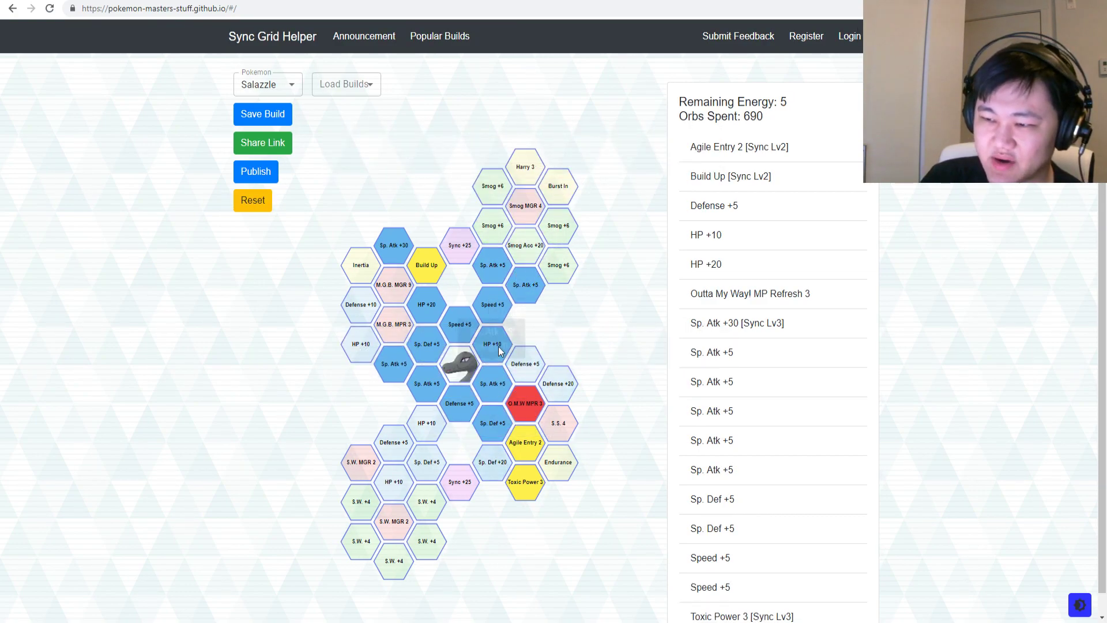
click(525, 245)
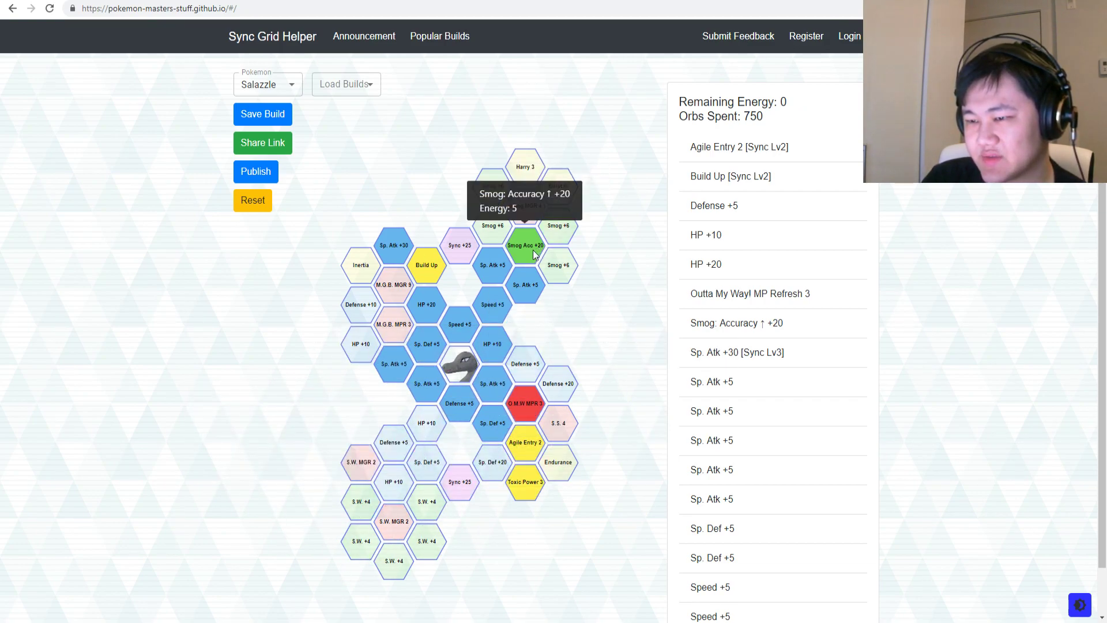
- Reset the grid and select the six zero-energy nodes surrounding Salazzle
click(261, 202)
click(429, 346)
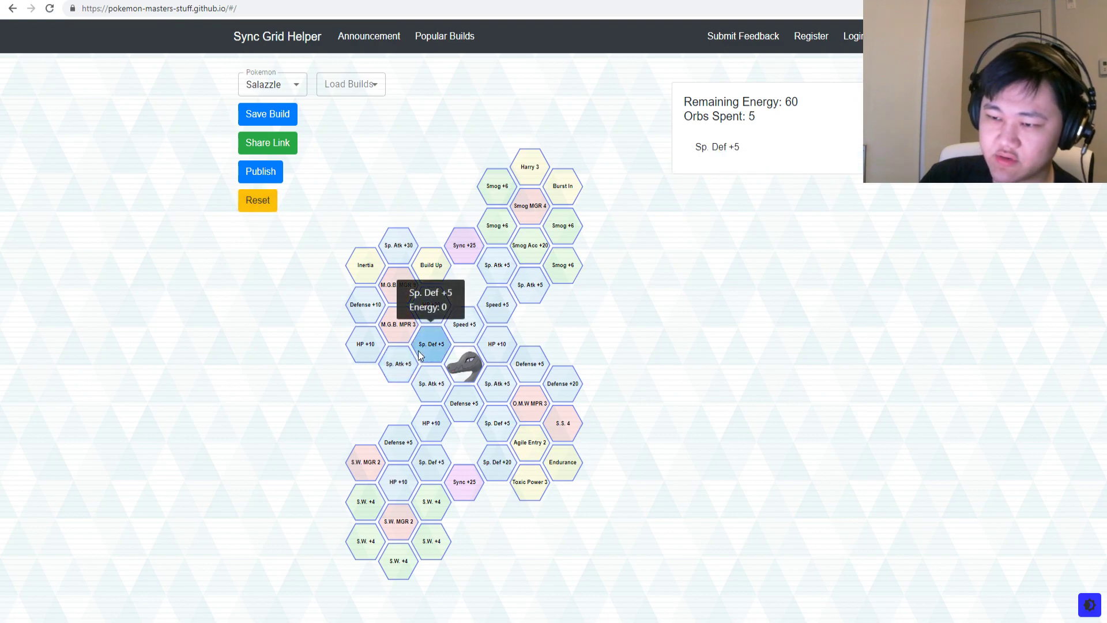
click(465, 332)
click(497, 345)
click(497, 385)
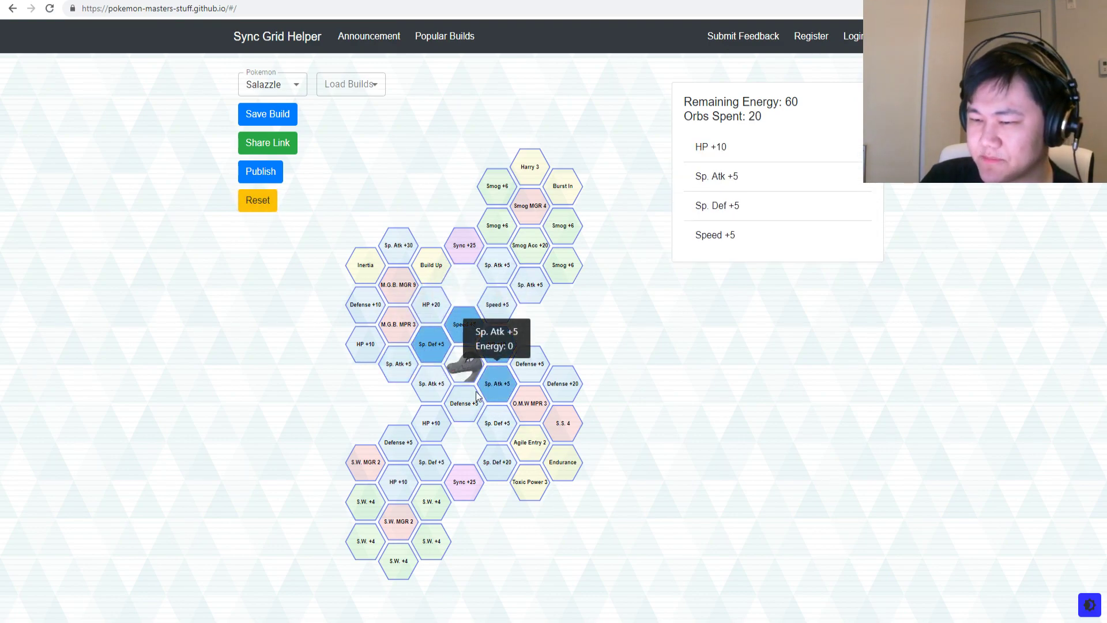
click(464, 404)
click(434, 385)
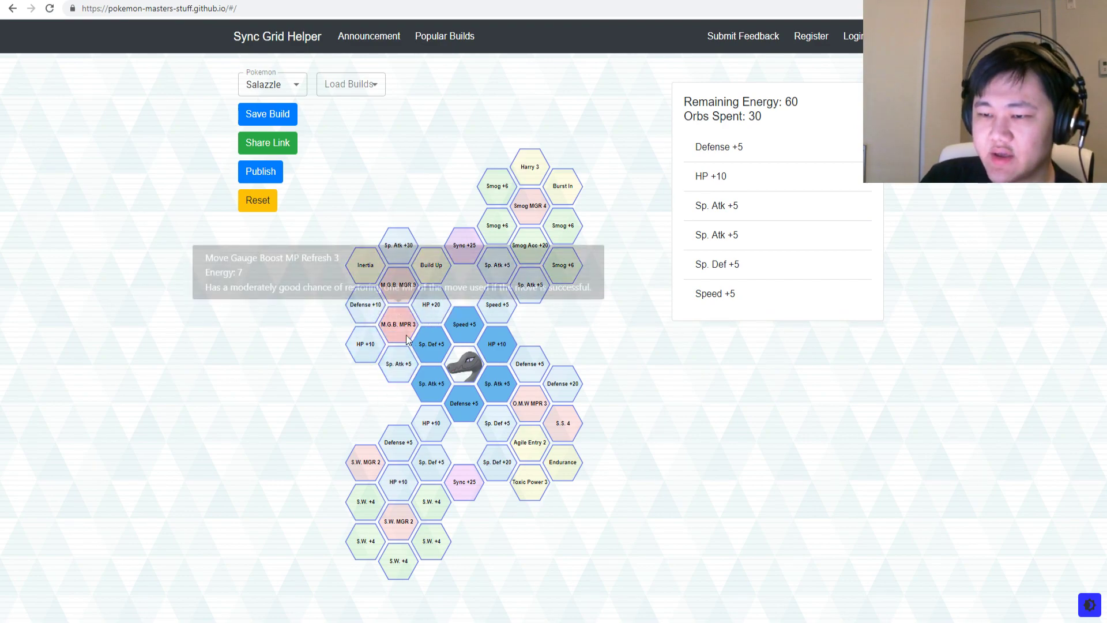
- Add the outer path of Sp. Atk +5, HP +10, Defense +10, Inertia [Sync Lv3] and Sp. Atk +30 [Sync Lv3]
click(391, 374)
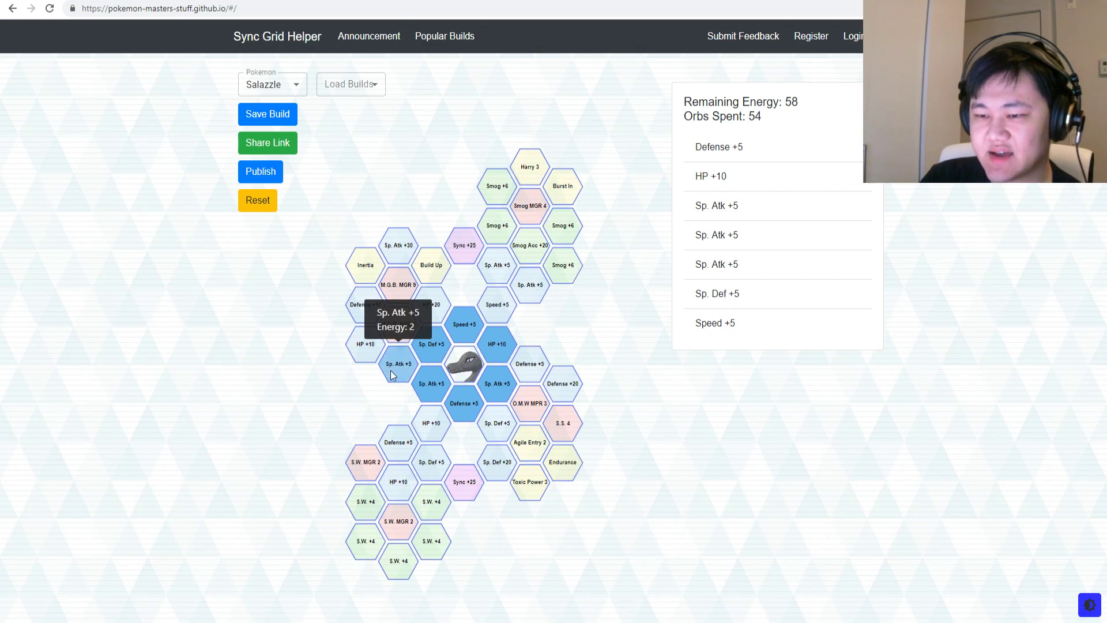
click(366, 344)
click(366, 304)
click(369, 263)
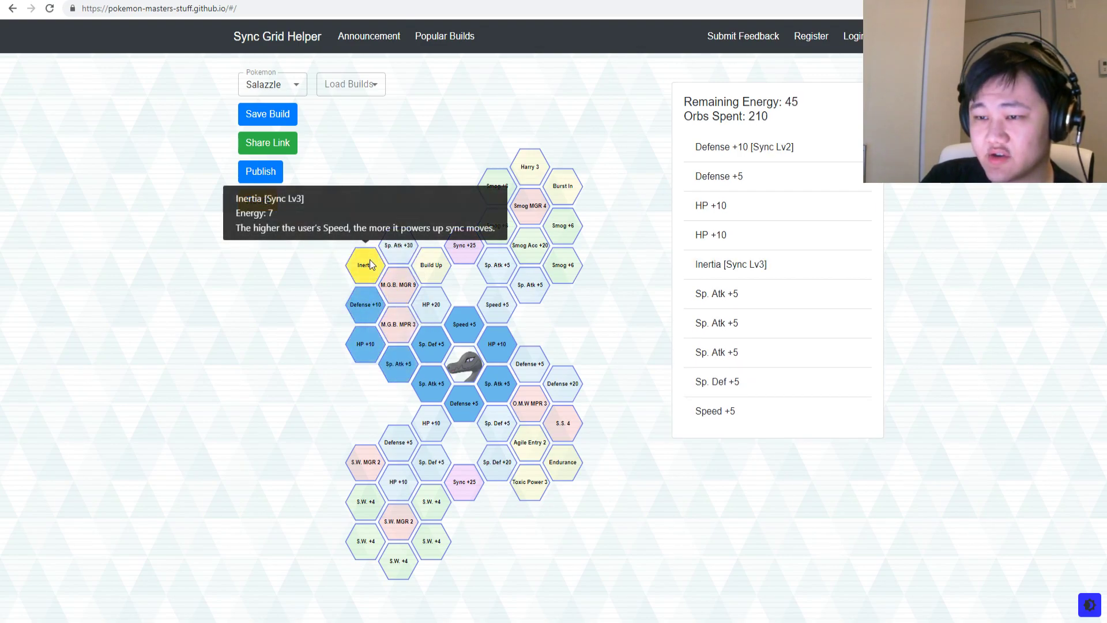
click(403, 243)
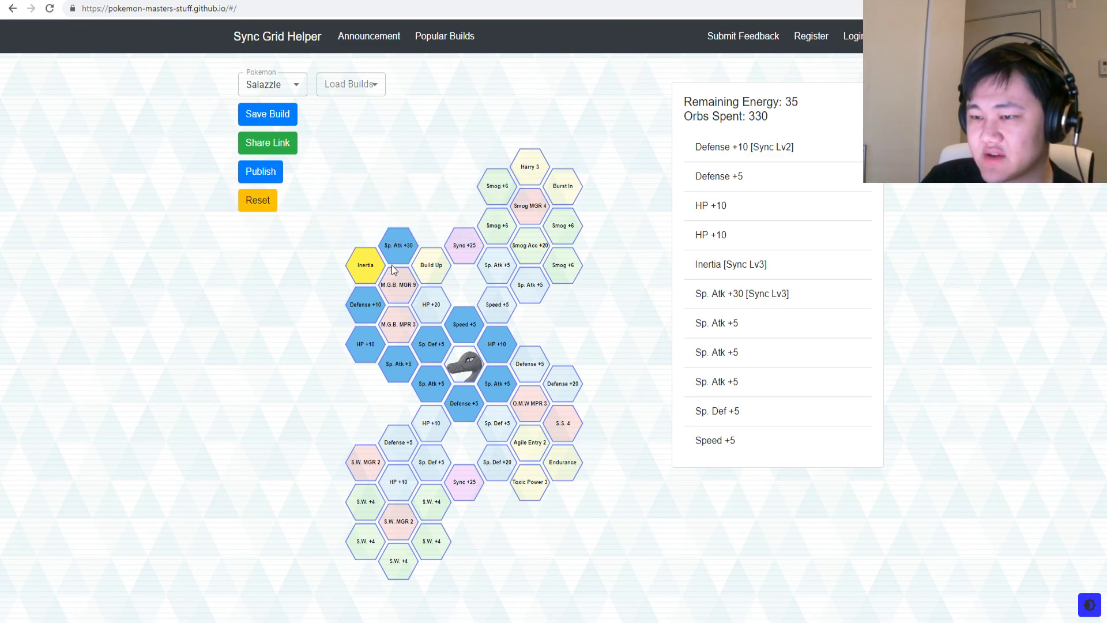
- Add Build Up, the upper Wicked Enforcer Acid Downpour: Power +25 and Outta My Way! MP Refresh 3
mouse_move(372, 272)
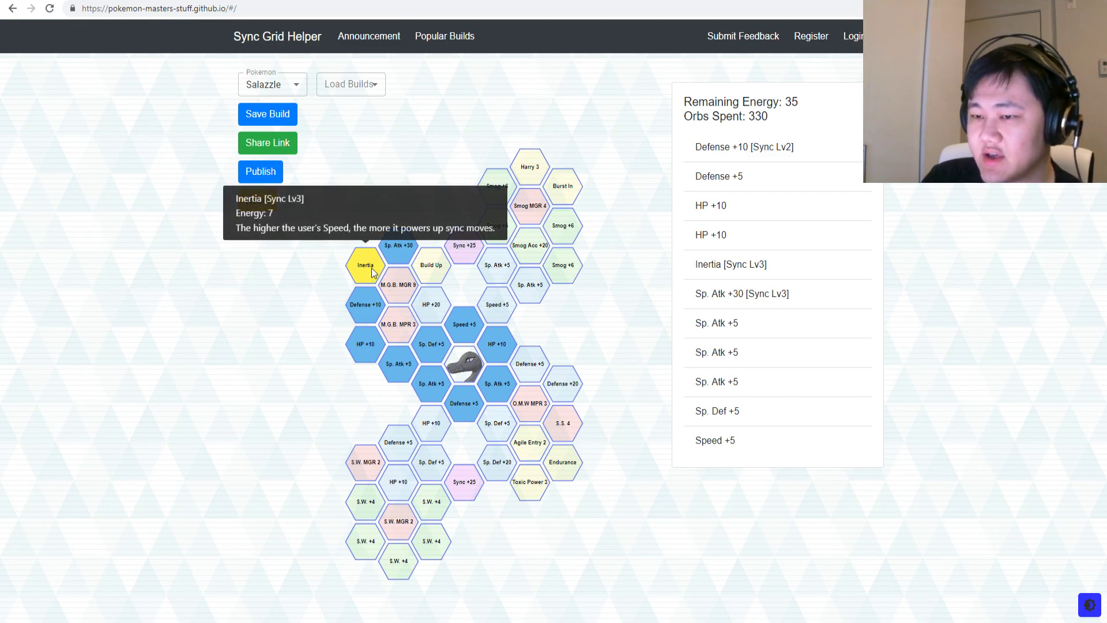
click(432, 267)
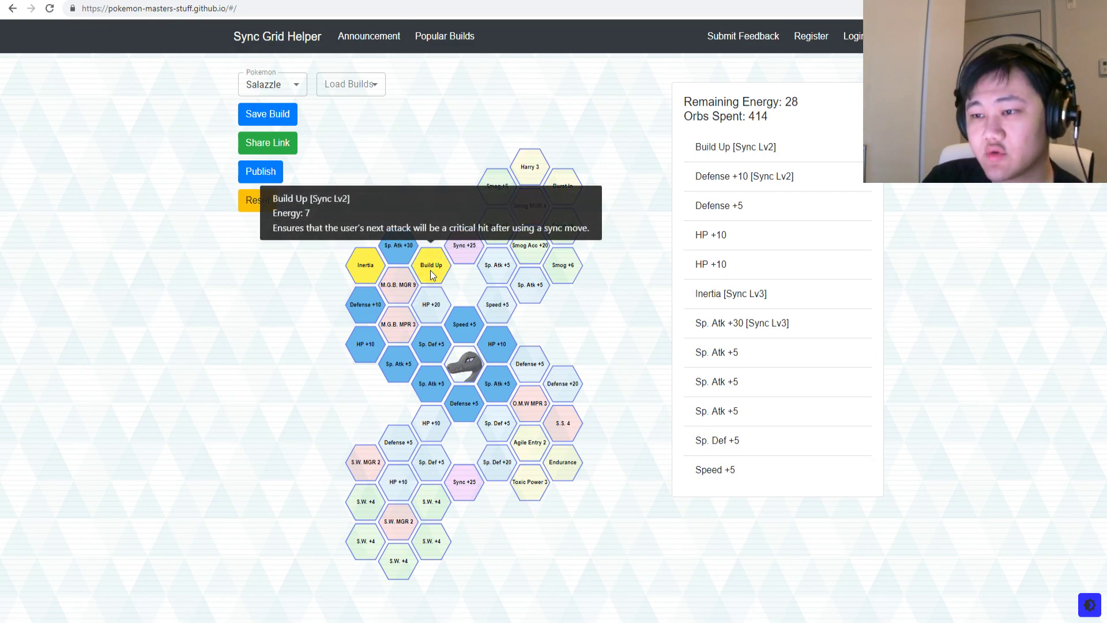
click(467, 253)
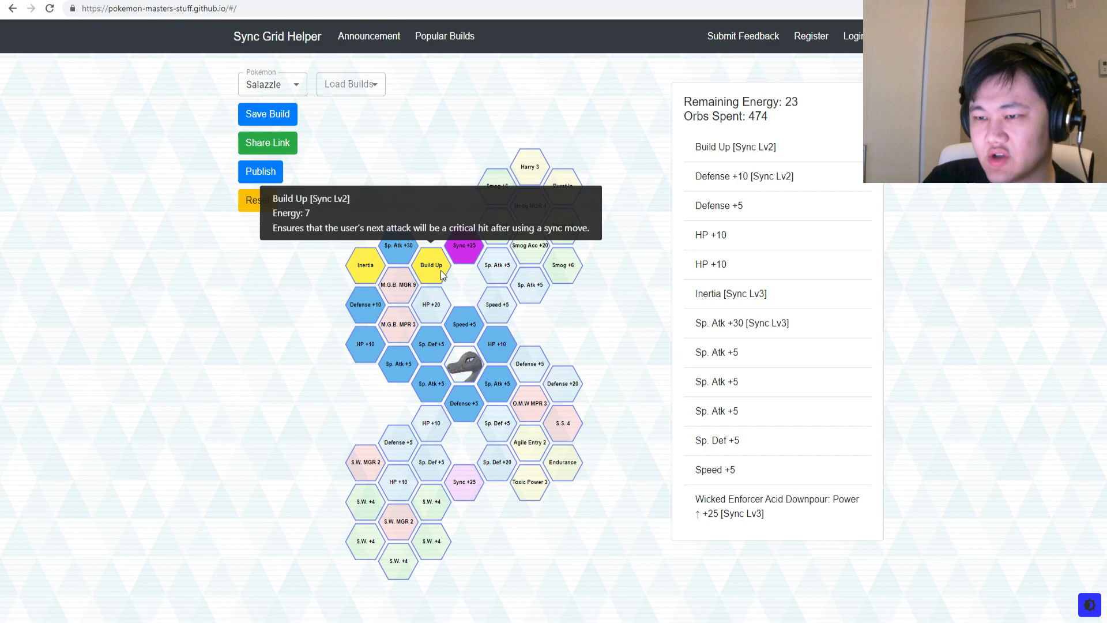
click(521, 402)
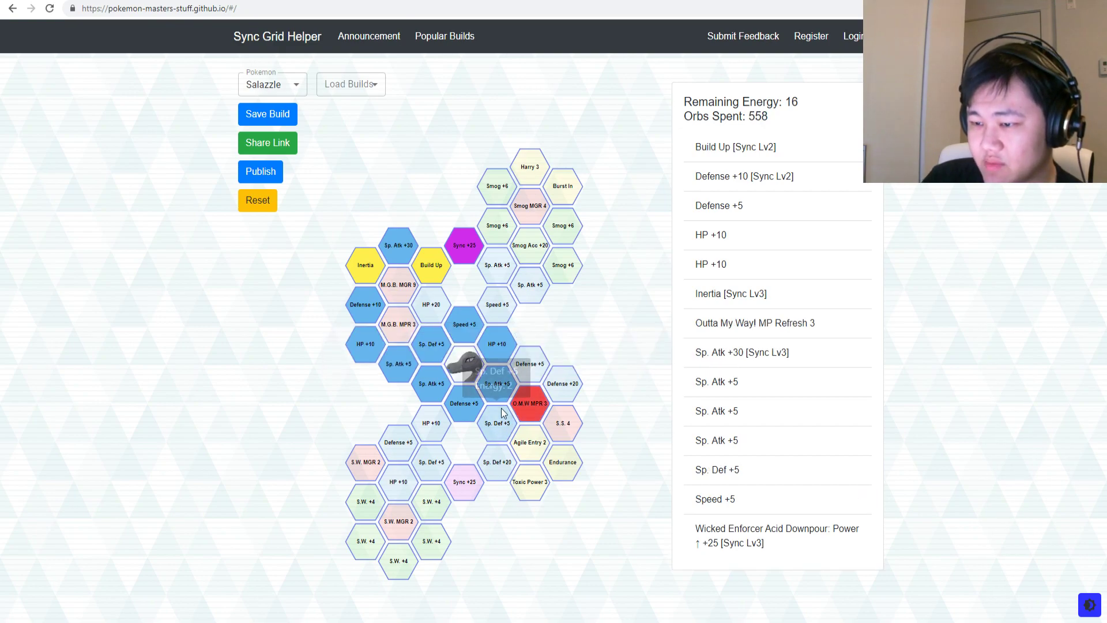
- Try the path through Sp. Def +5 and Sp. Def +20 toward the lower Acid Downpour node, and remove the Sp. Def +5
click(497, 423)
click(497, 462)
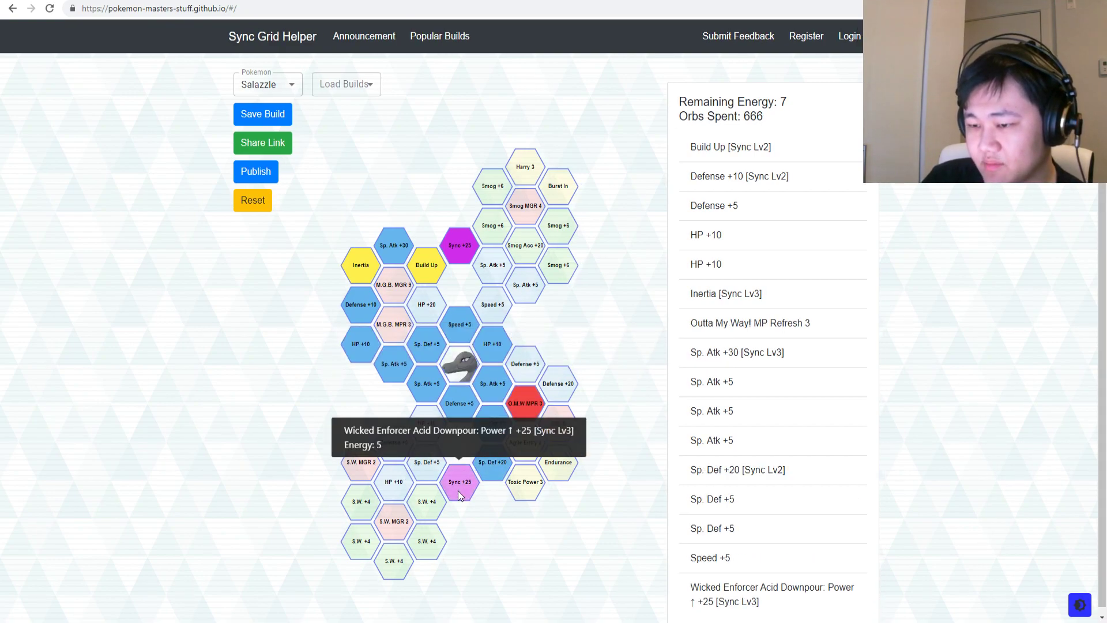
click(486, 433)
click(509, 468)
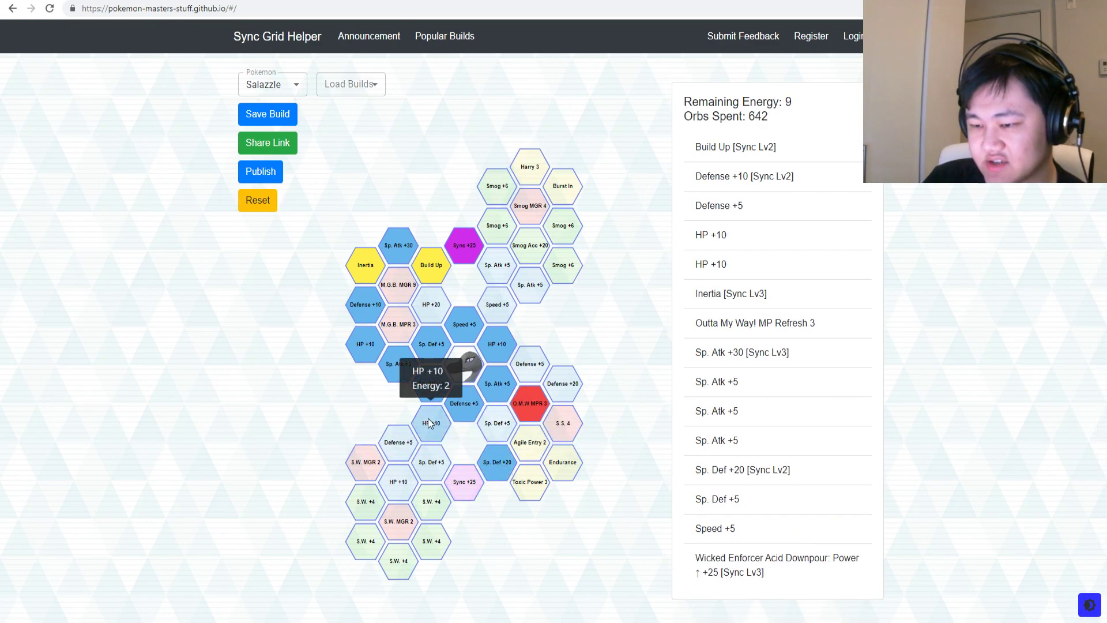
- Add lower-branch HP +10, Sp. Def +5 and Wicked Enforcer Acid Downpour: Power +25, and remove Sp. Def +20
click(429, 424)
click(431, 464)
click(464, 480)
click(501, 463)
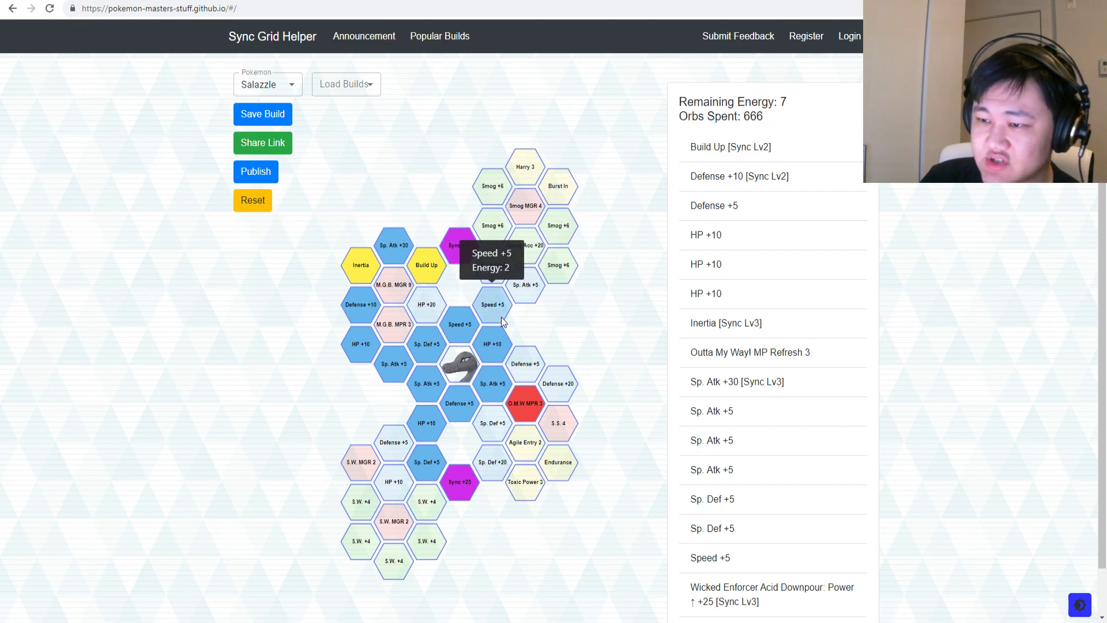
- Add the upper-branch Speed +5 and adjoining Sp. Atk +5, and remove Build Up and Sp. Atk +30
click(493, 303)
click(485, 270)
click(432, 270)
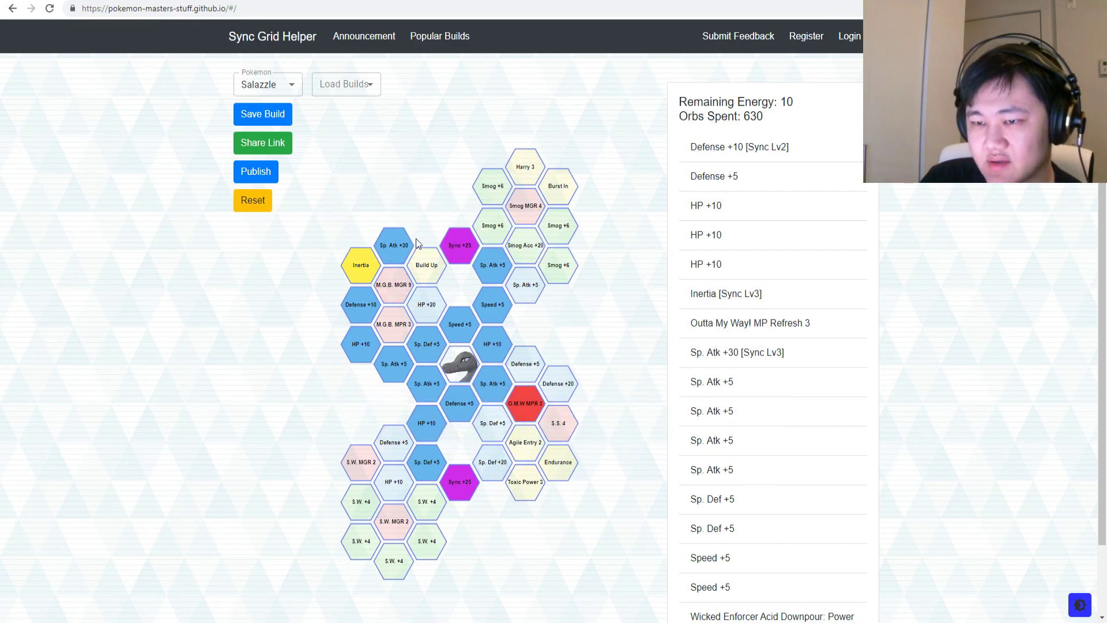
click(394, 241)
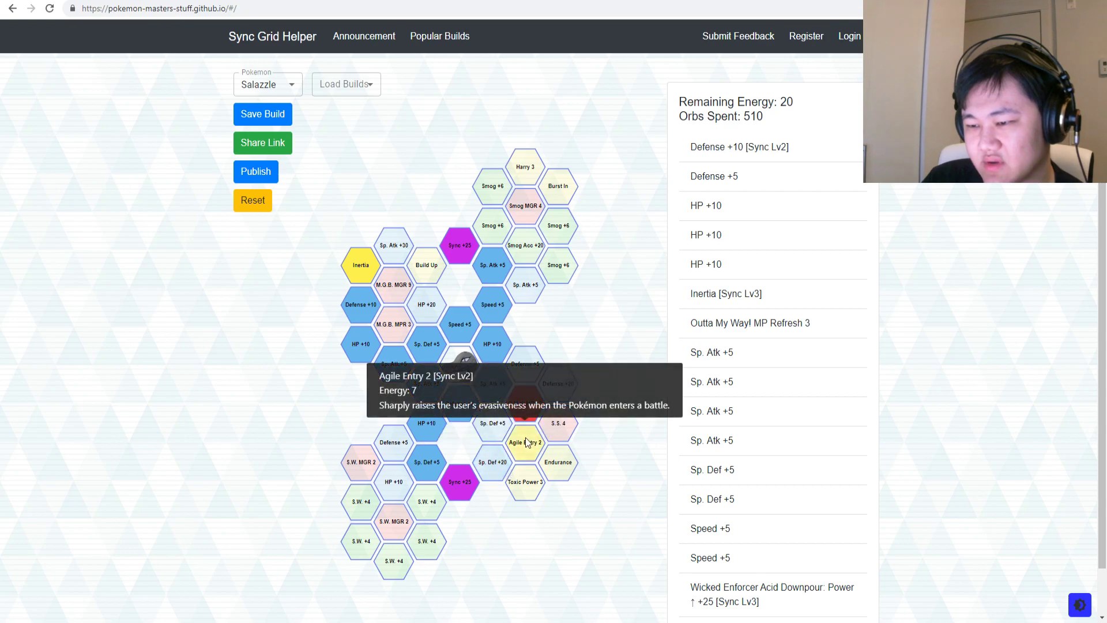
- Add Agile Entry 2, Toxic Power 3 and the Sp. Atk +5 below Smog: Accuracy +20
click(524, 440)
click(524, 480)
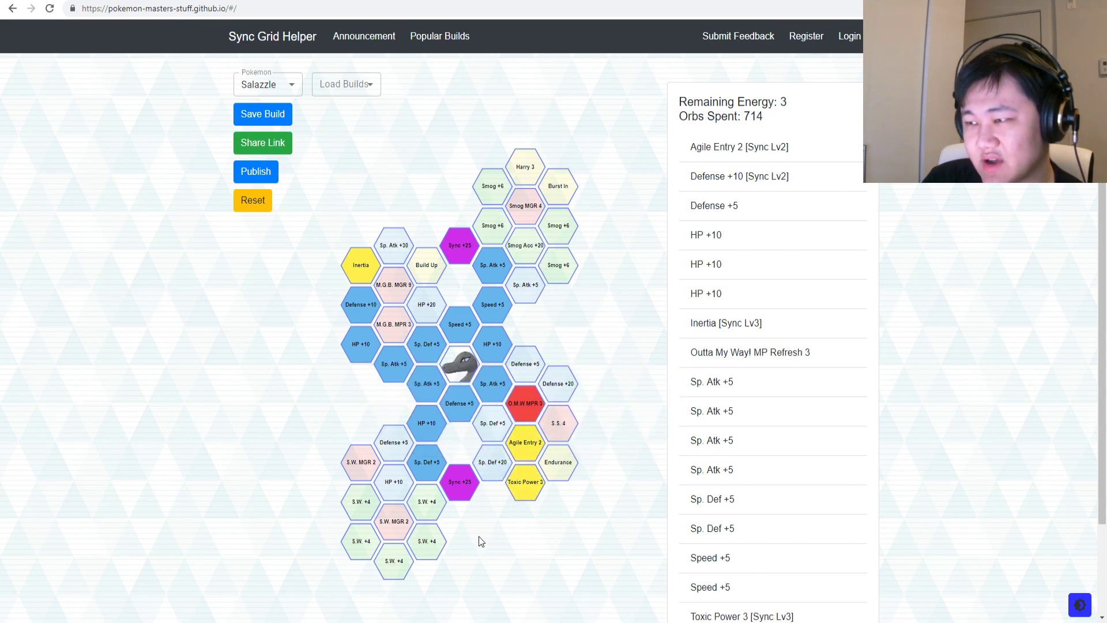
click(525, 295)
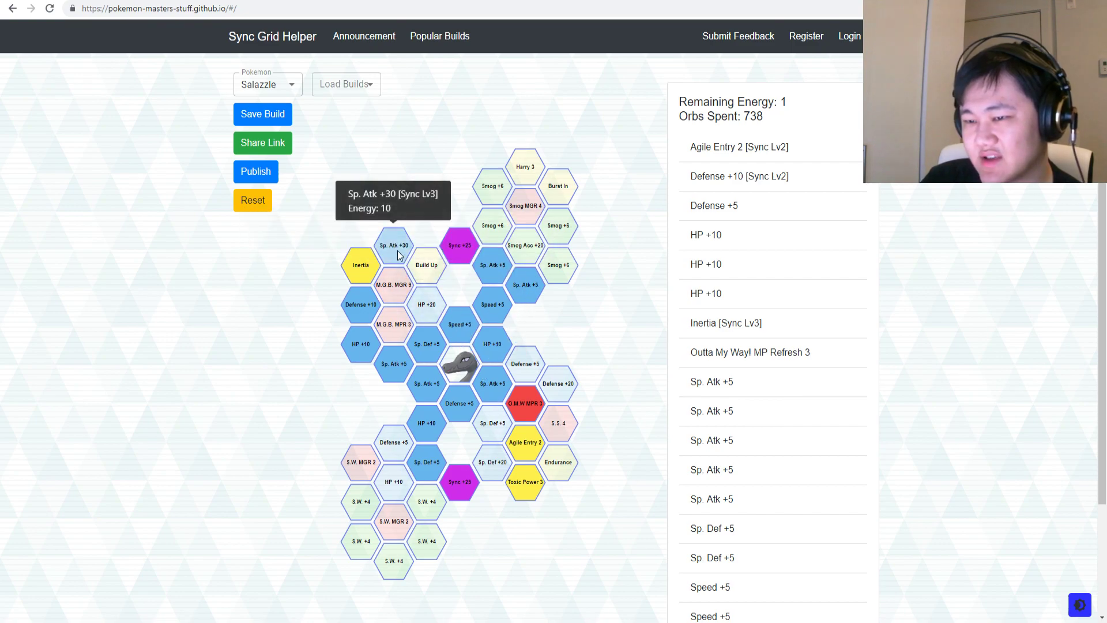